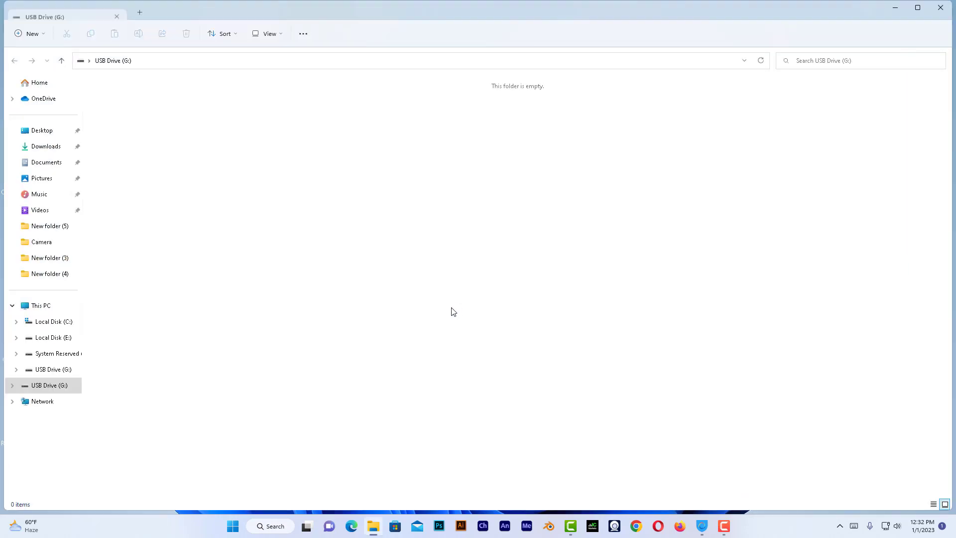
Inspect the USB Drive (G:) entry and its contents in This PC, and put the window away when done
{"action": "left_click", "coordinate": [939, 8]}
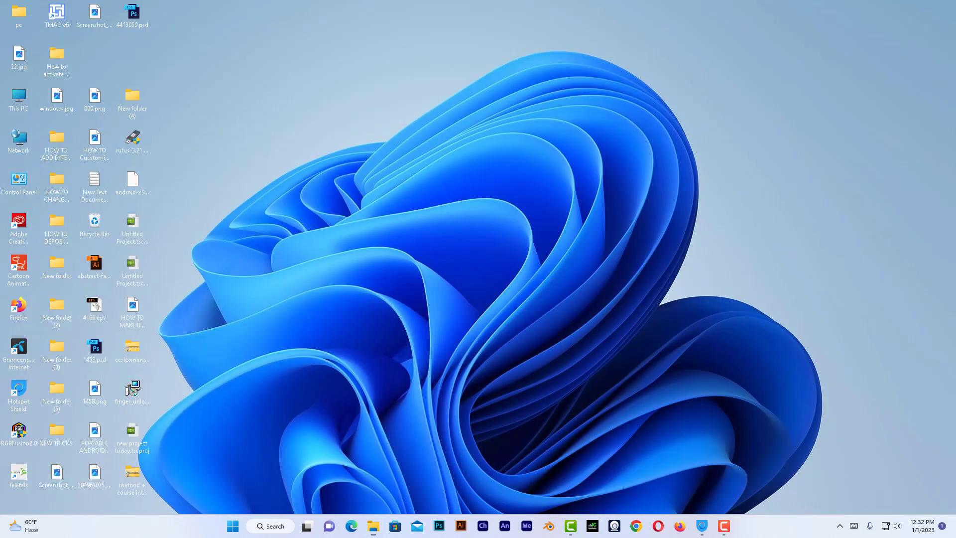
{"action": "double_click", "coordinate": [26, 103]}
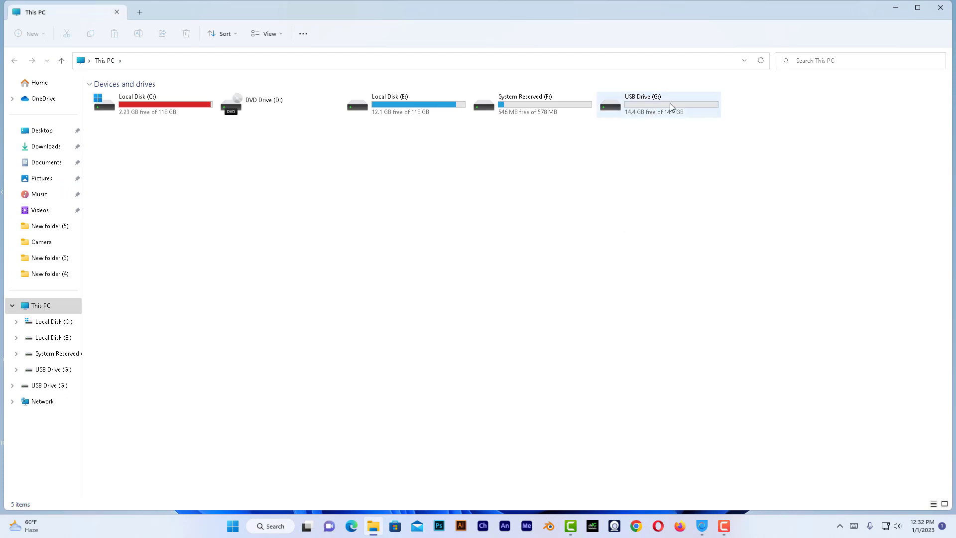
{"action": "left_click", "coordinate": [656, 105]}
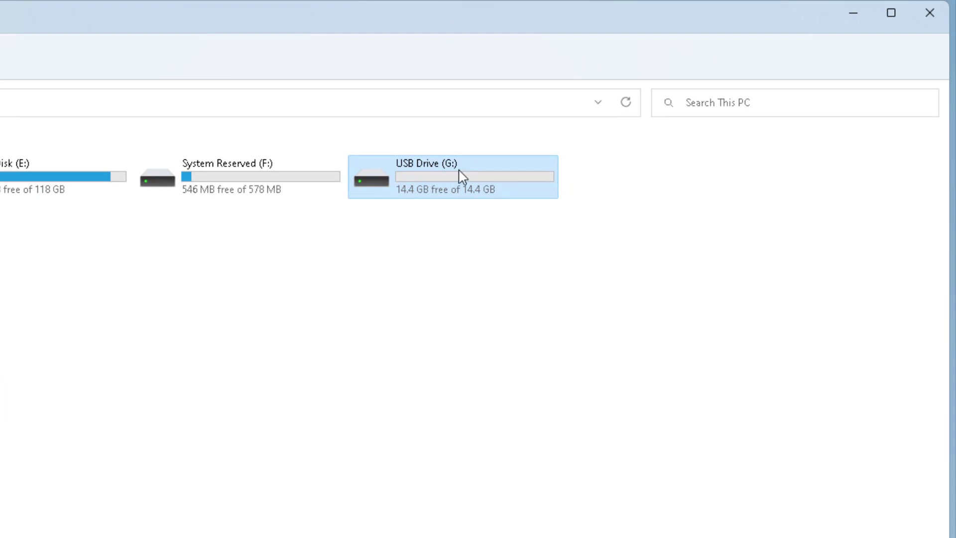
{"action": "mouse_move", "coordinate": [437, 177]}
{"action": "left_click", "coordinate": [887, 20]}
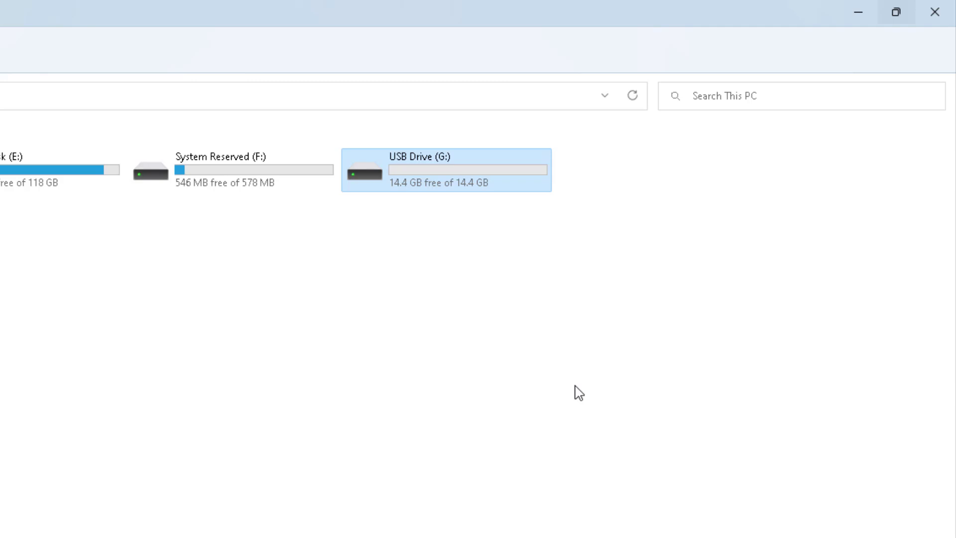
{"action": "double_click", "coordinate": [473, 185]}
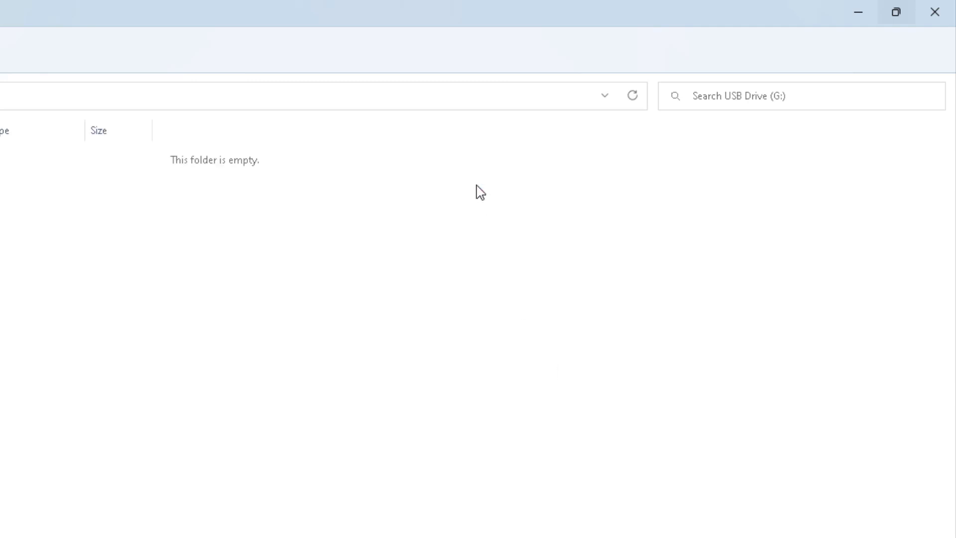
{"action": "left_click", "coordinate": [0, 95]}
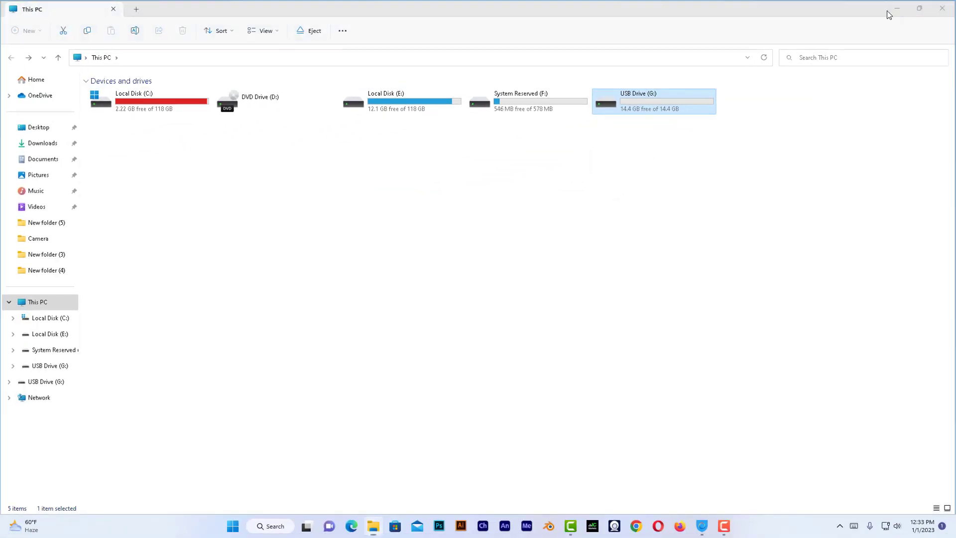
{"action": "left_click", "coordinate": [896, 9]}
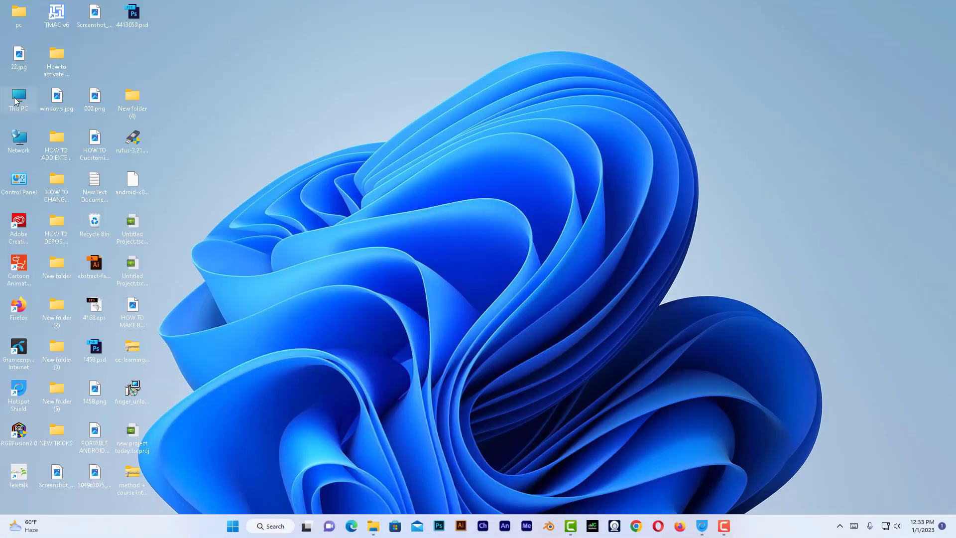
Open Computer Management for This PC
{"action": "double_click", "coordinate": [15, 102]}
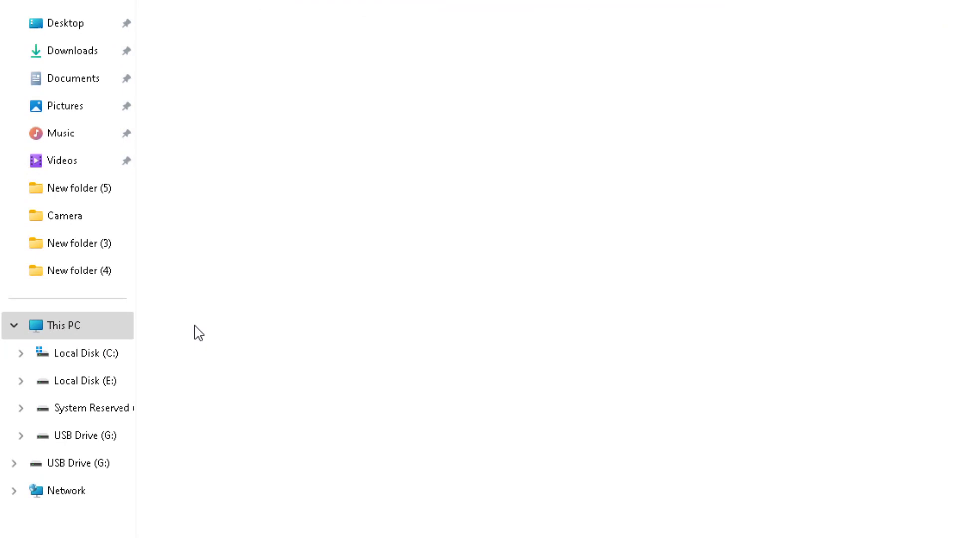
{"action": "right_click", "coordinate": [50, 330]}
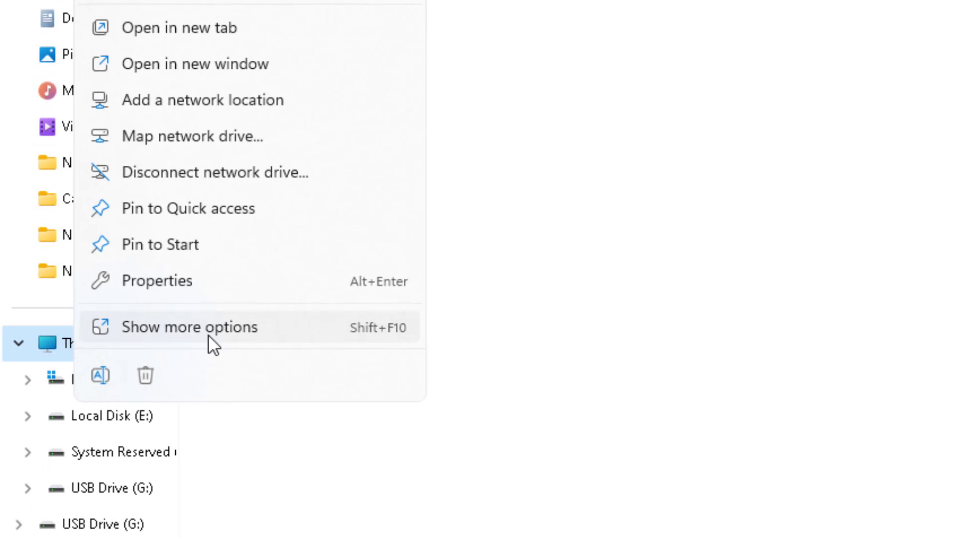
{"action": "left_click", "coordinate": [213, 343]}
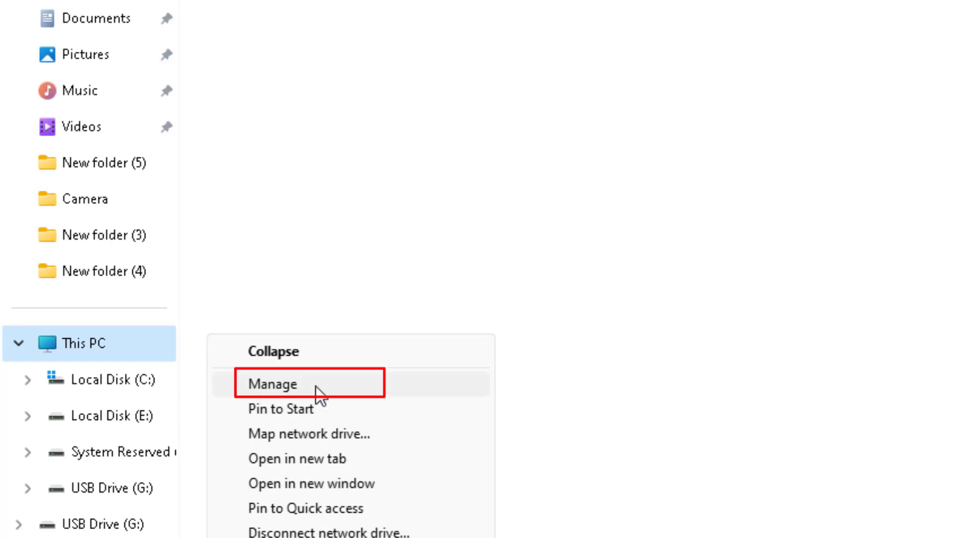
{"action": "left_click", "coordinate": [315, 385]}
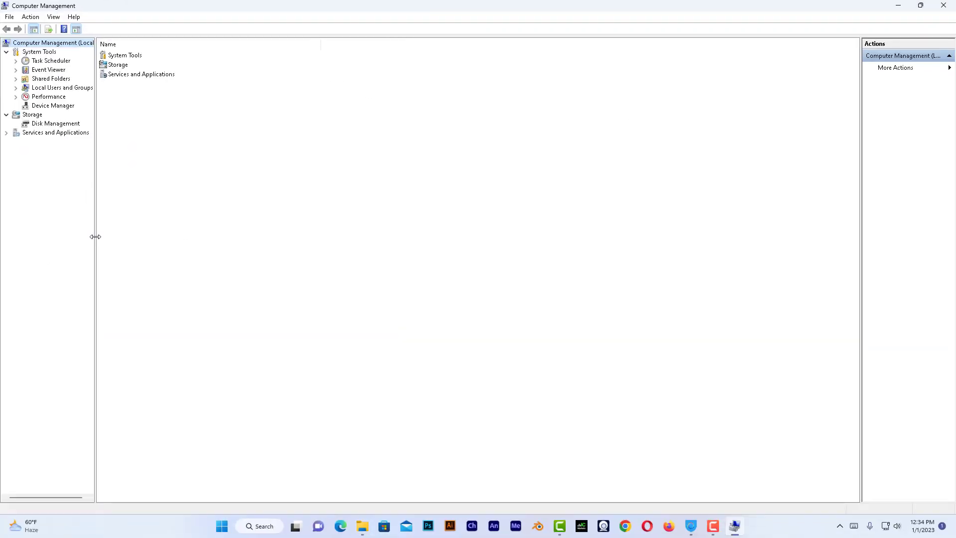
Widen the console tree, expand its System Tools, Storage and Services and Applications groups, and open Disk Management
{"action": "left_click_drag", "start_coordinate": [182, 231], "coordinate": [218, 228]}
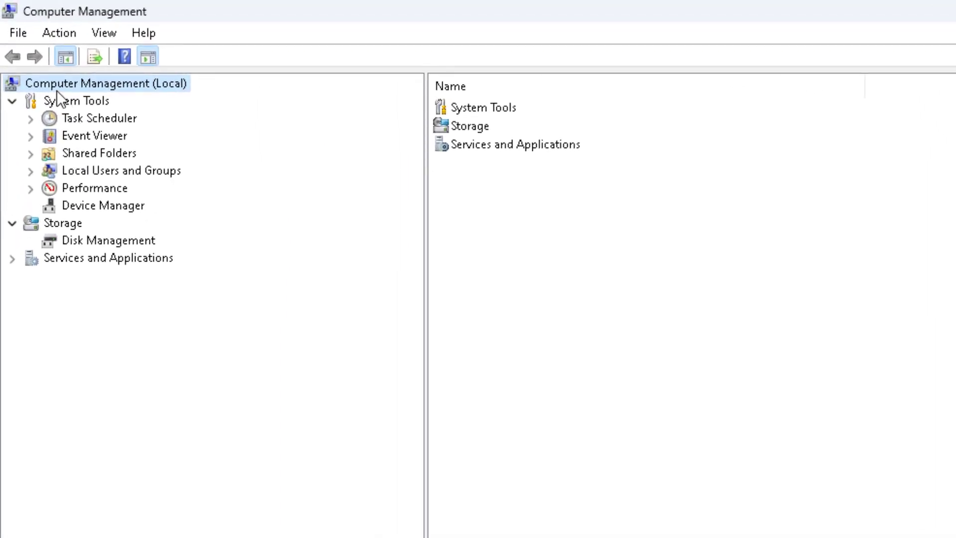
{"action": "left_click", "coordinate": [12, 102]}
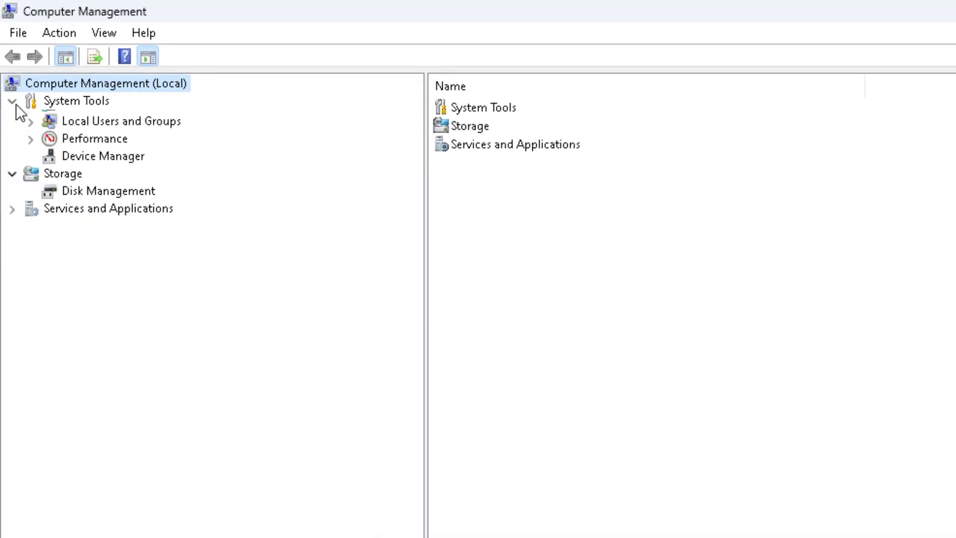
{"action": "left_click", "coordinate": [12, 119]}
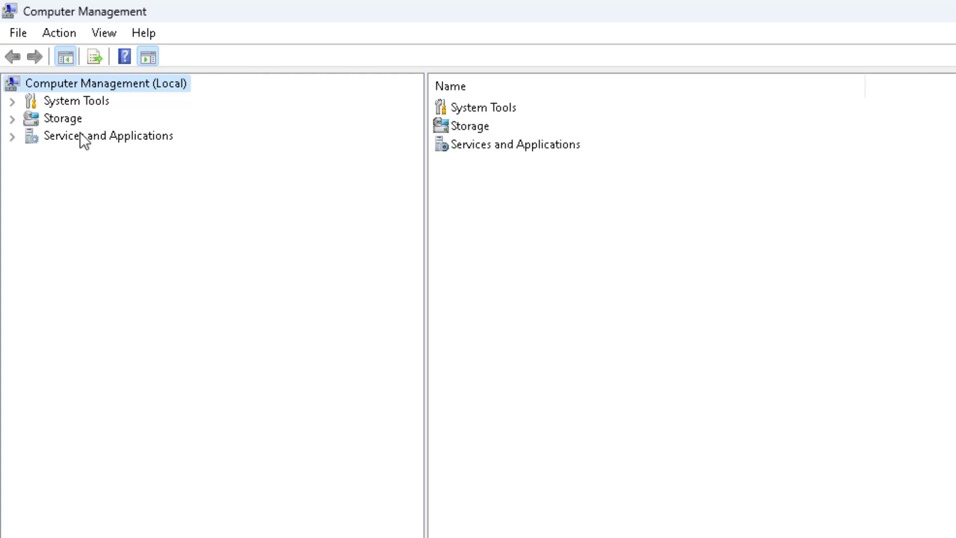
{"action": "left_click", "coordinate": [12, 101]}
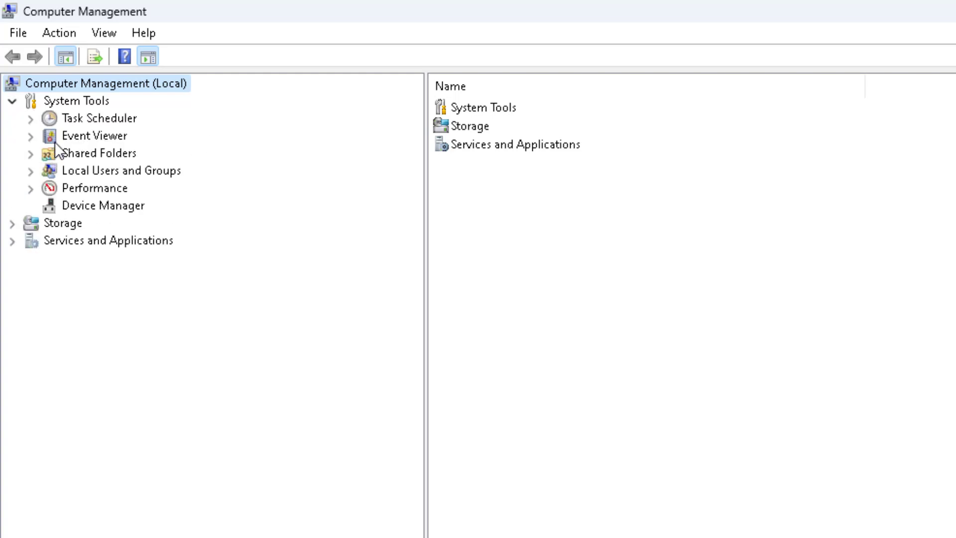
{"action": "left_click", "coordinate": [13, 224]}
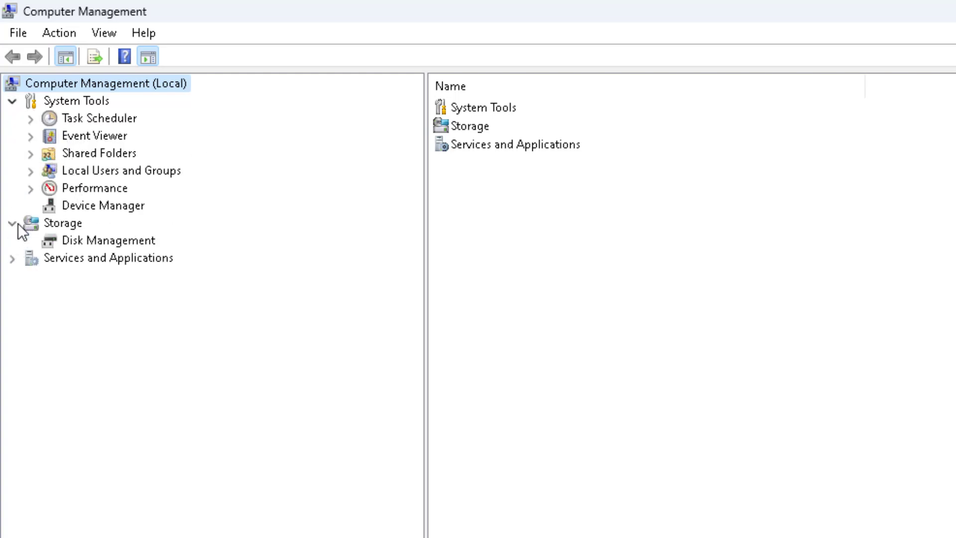
{"action": "left_click", "coordinate": [13, 258]}
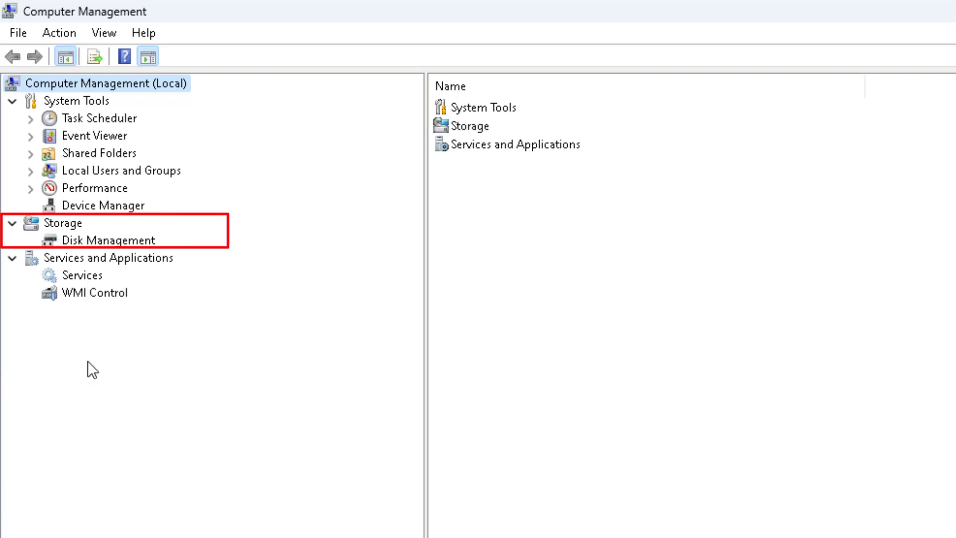
{"action": "left_click", "coordinate": [90, 242]}
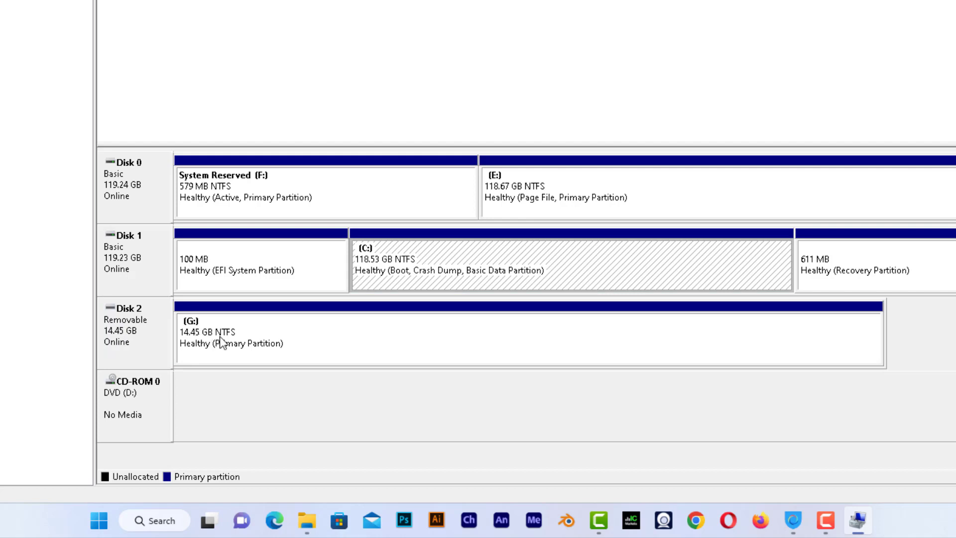
Quick-format the removable G: partition on Disk 2 as FAT32 with the label New Volume and default allocation unit size
{"action": "left_click", "coordinate": [468, 349]}
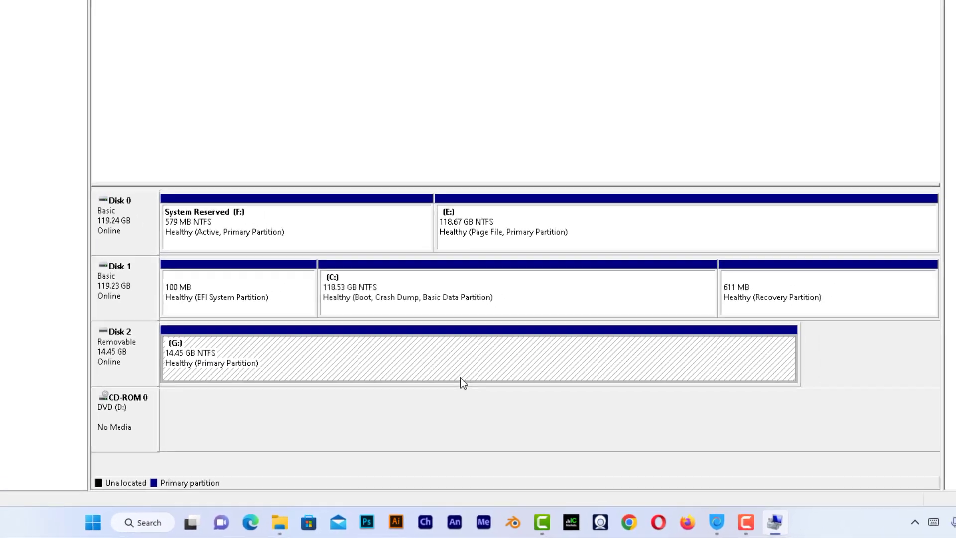
{"action": "right_click", "coordinate": [940, 194]}
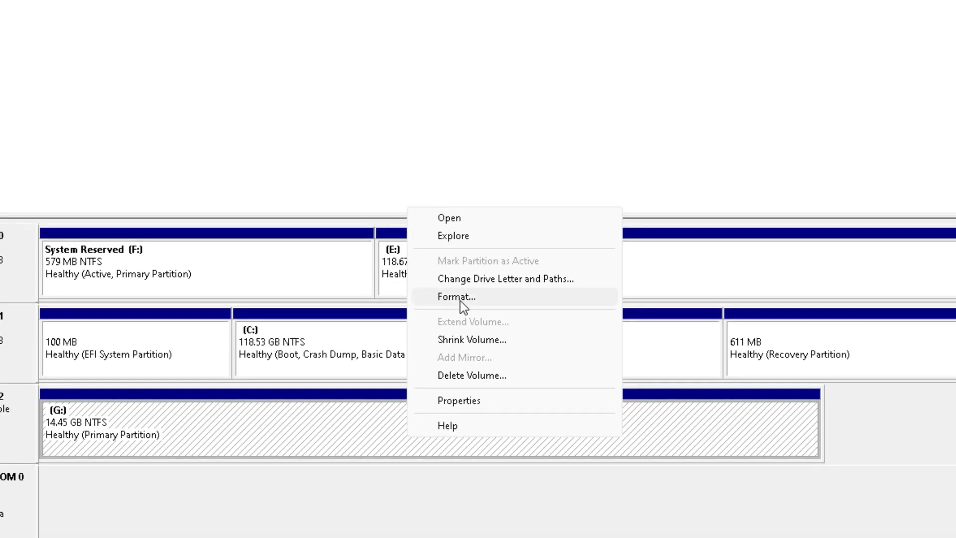
{"action": "left_click", "coordinate": [349, 245]}
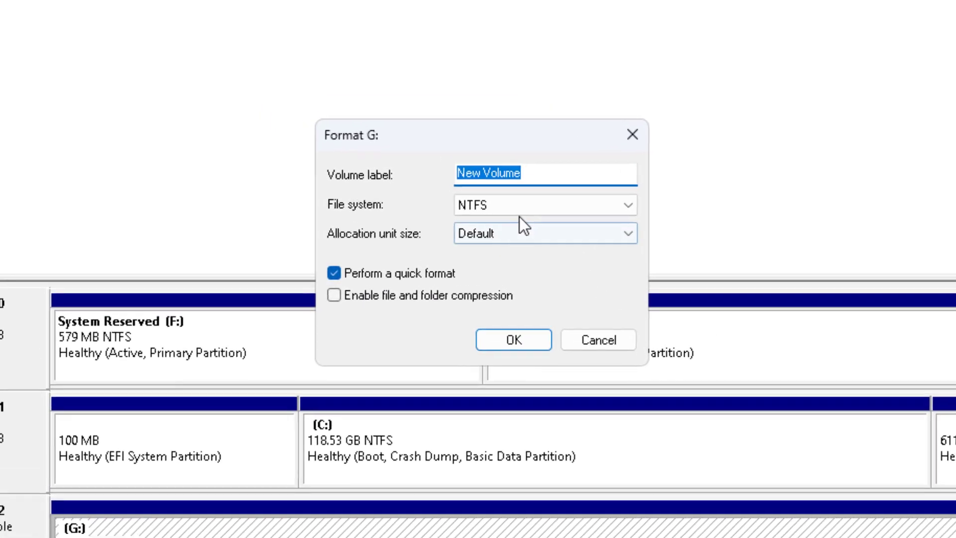
{"action": "left_click", "coordinate": [436, 174]}
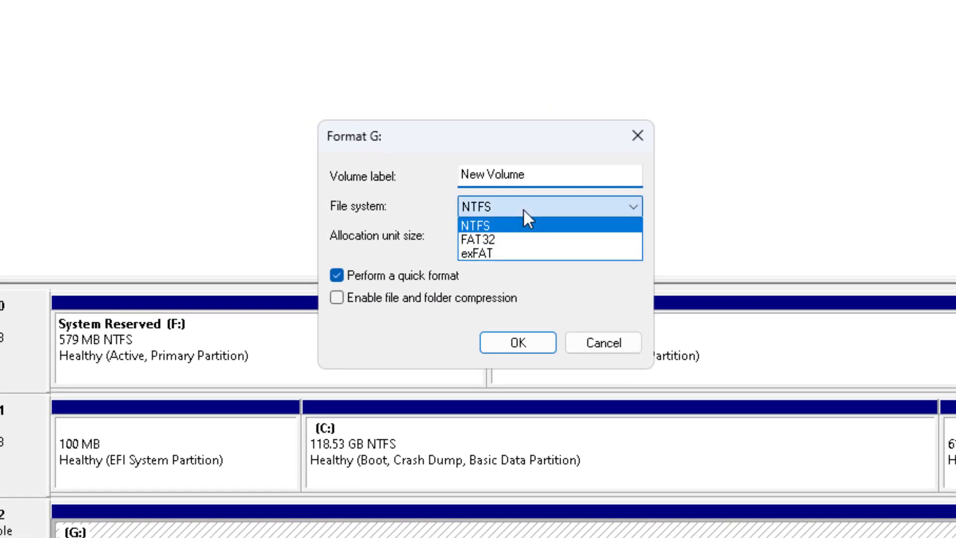
{"action": "left_click", "coordinate": [507, 239]}
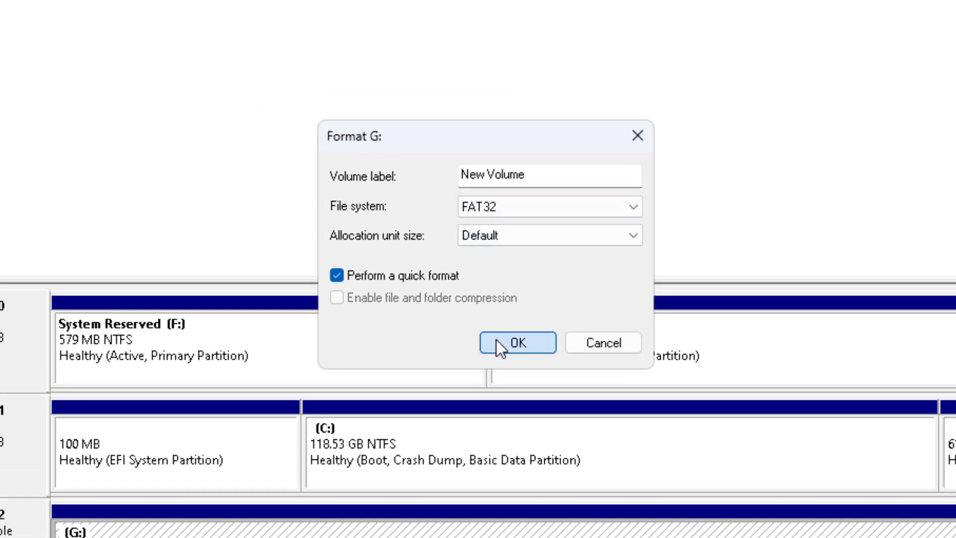
{"action": "left_click", "coordinate": [498, 342]}
{"action": "left_click", "coordinate": [580, 344]}
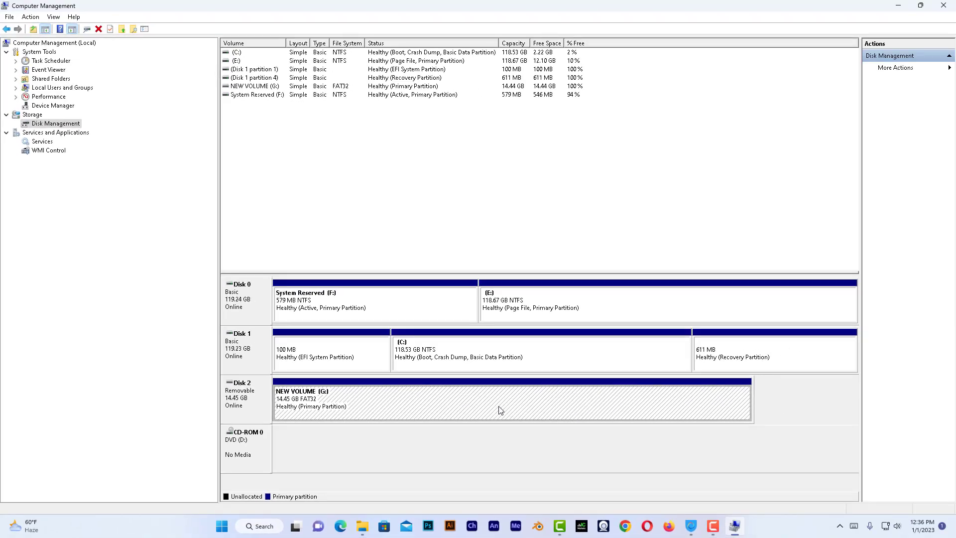
{"action": "right_click", "coordinate": [504, 411]}
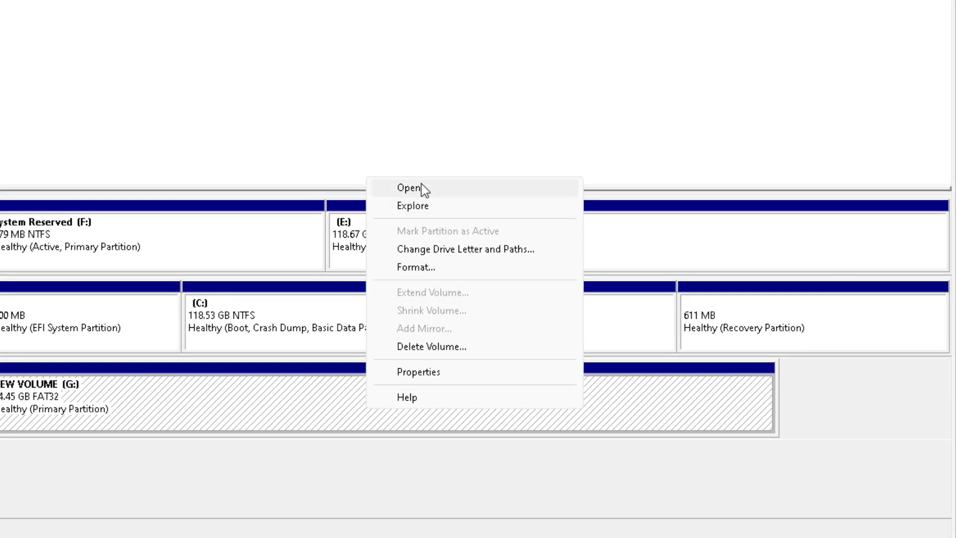
{"action": "right_click", "coordinate": [261, 404]}
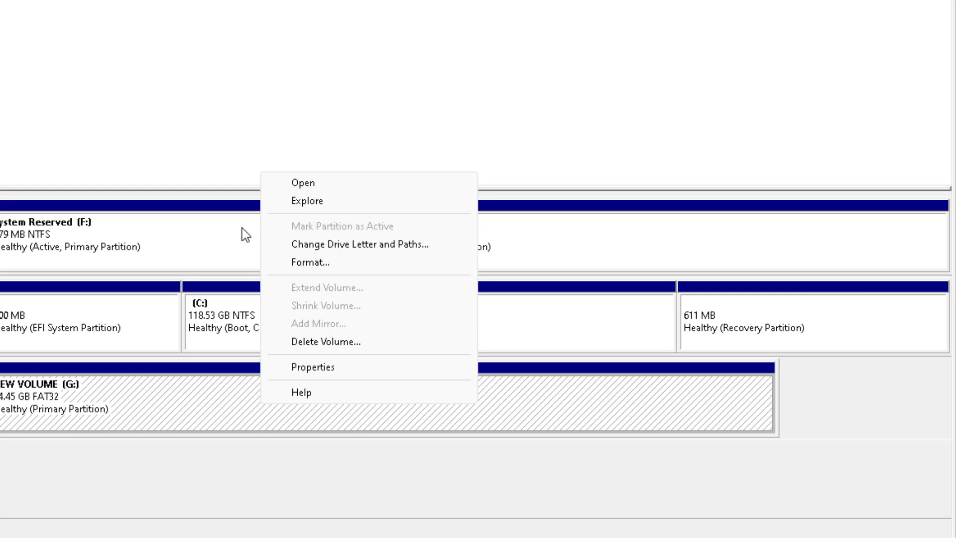
{"action": "left_click", "coordinate": [110, 244]}
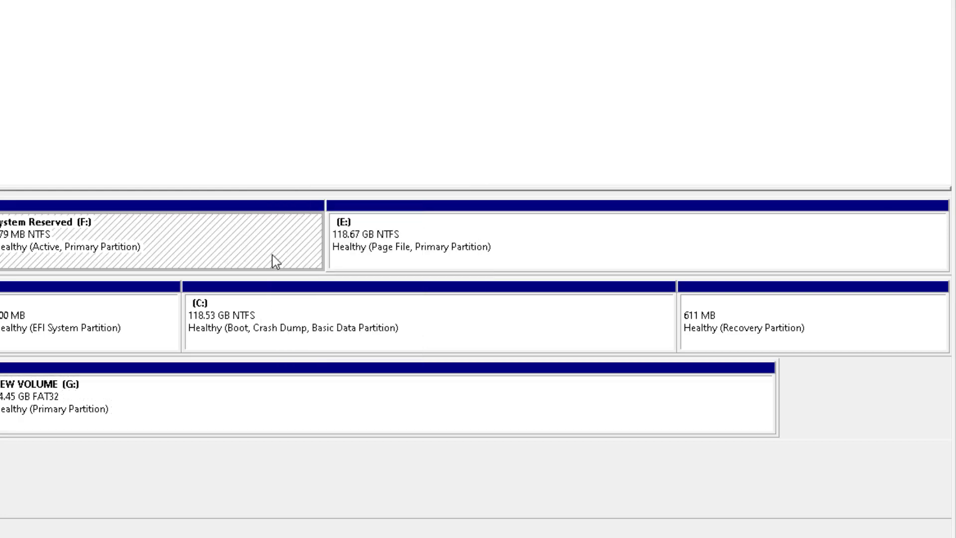
{"action": "left_click", "coordinate": [459, 254]}
{"action": "left_click", "coordinate": [399, 303]}
{"action": "left_click", "coordinate": [541, 256]}
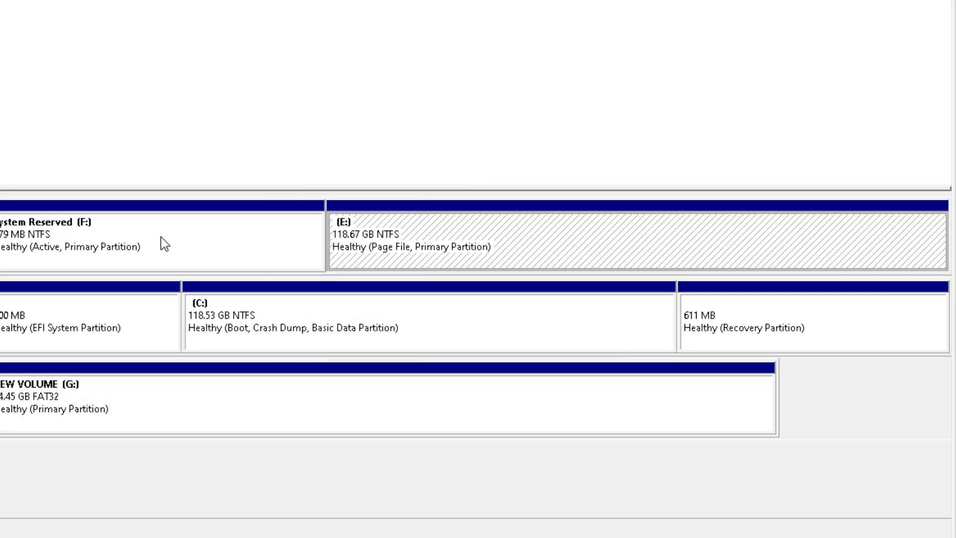
{"action": "left_click", "coordinate": [162, 243]}
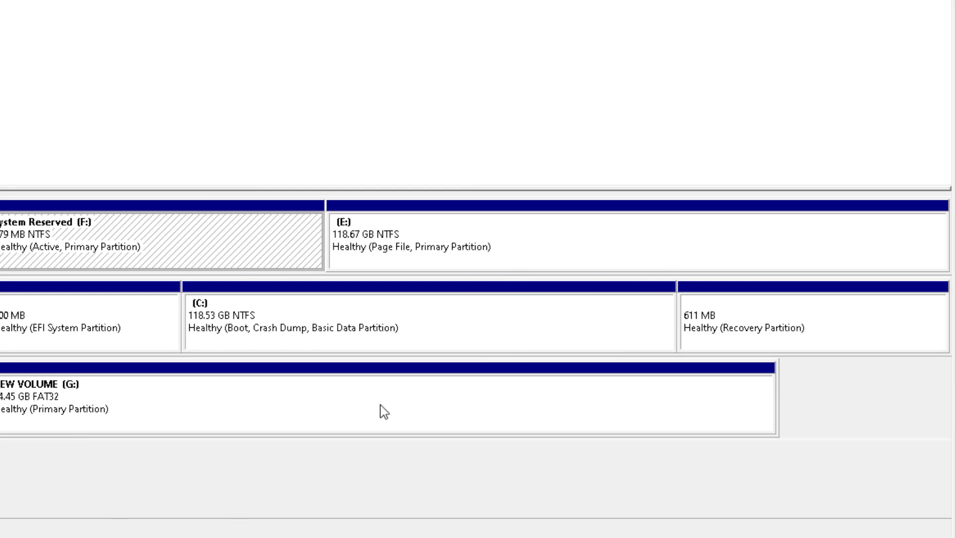
Change the drive letter of the NEW VOLUME (G:) partition on Disk 2 to L and accept the drive-letter warning
{"action": "left_click", "coordinate": [318, 405]}
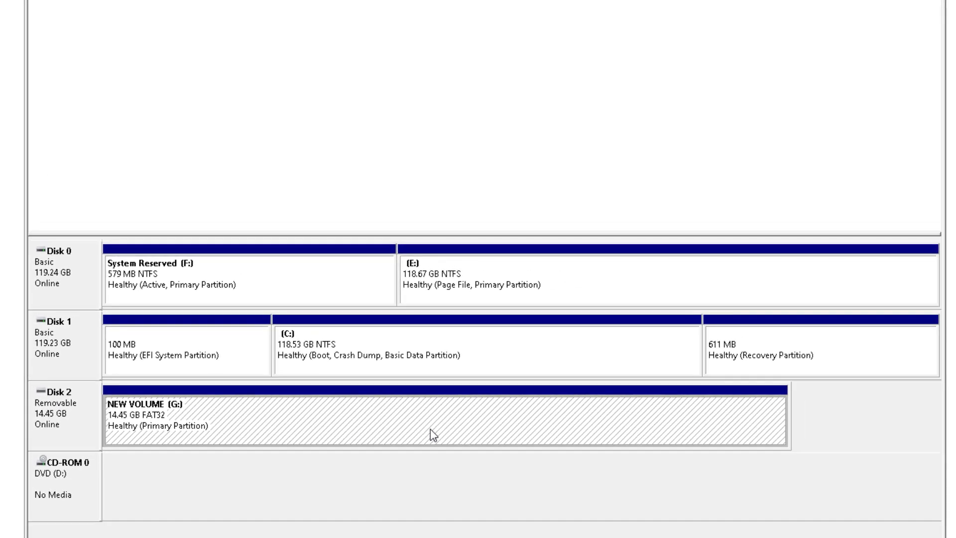
{"action": "right_click", "coordinate": [431, 429]}
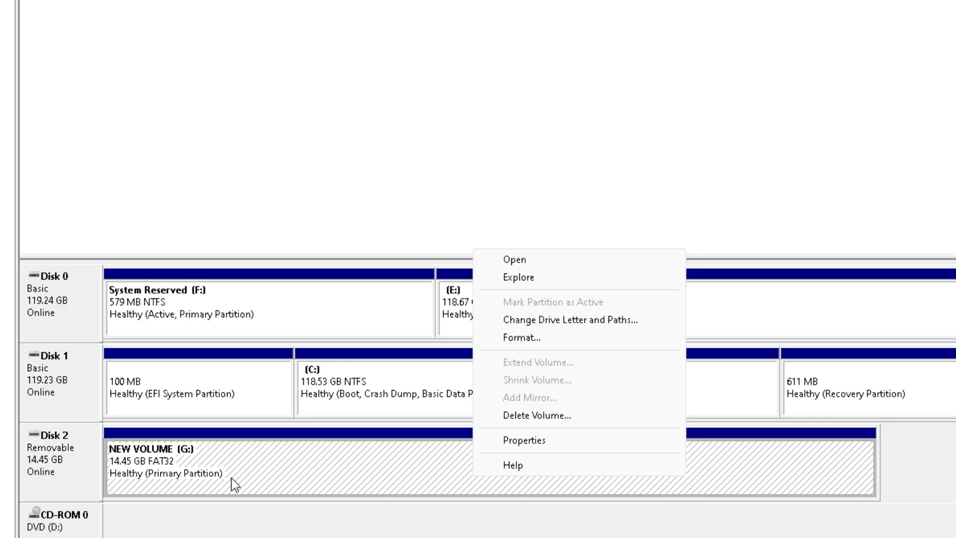
{"action": "right_click", "coordinate": [294, 467]}
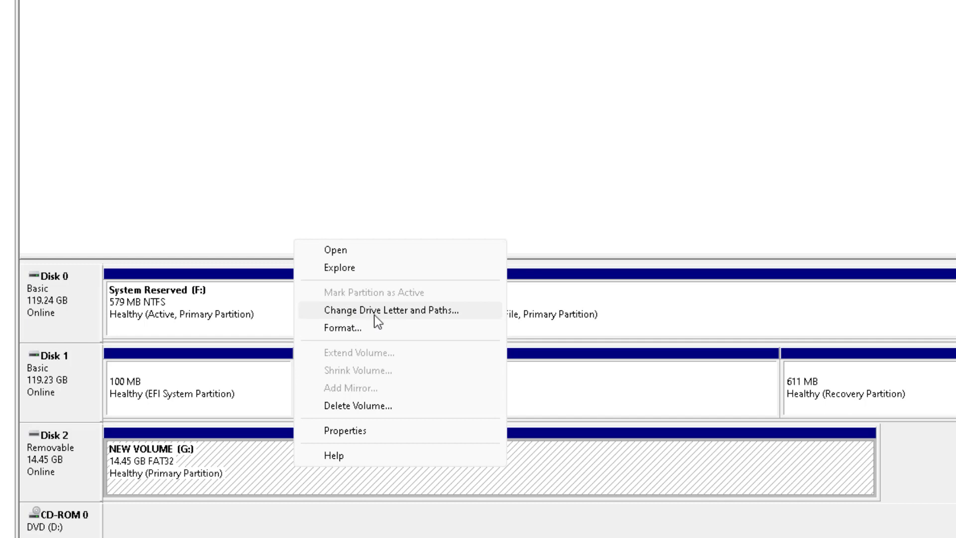
{"action": "left_click", "coordinate": [423, 310]}
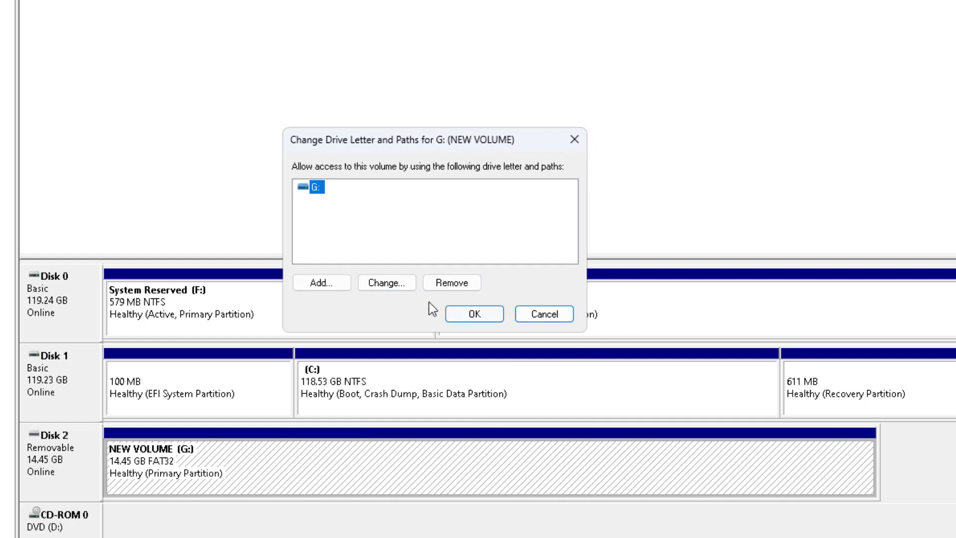
{"action": "left_click", "coordinate": [387, 284]}
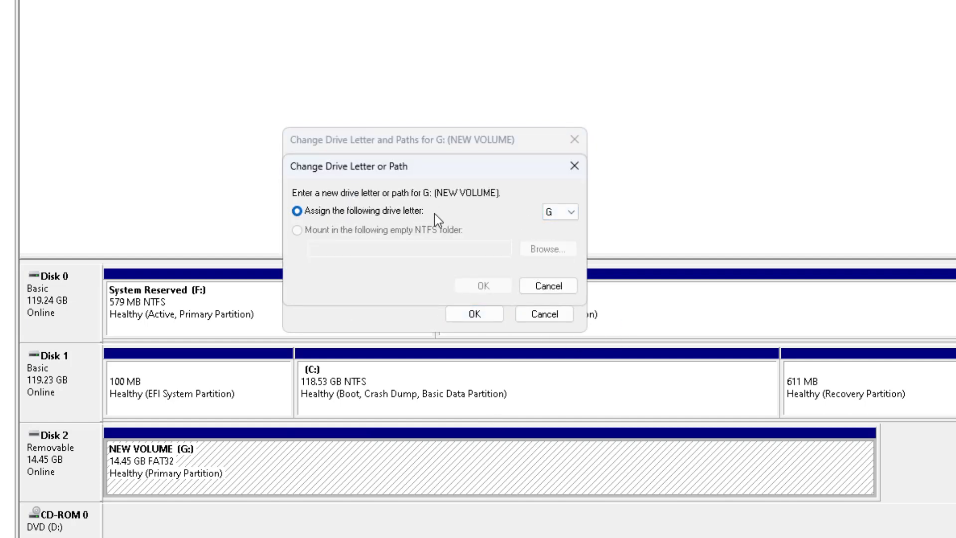
{"action": "left_click", "coordinate": [574, 208]}
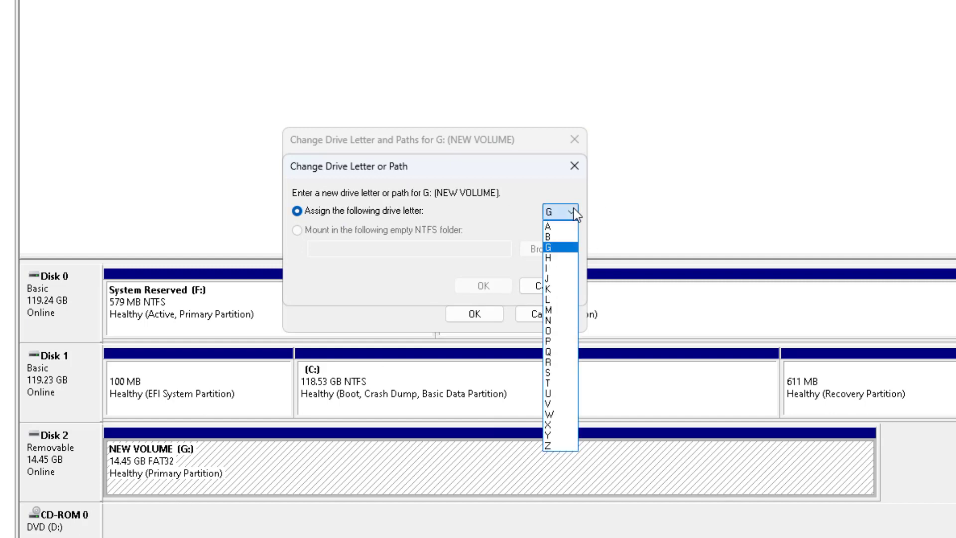
{"action": "left_click", "coordinate": [554, 298]}
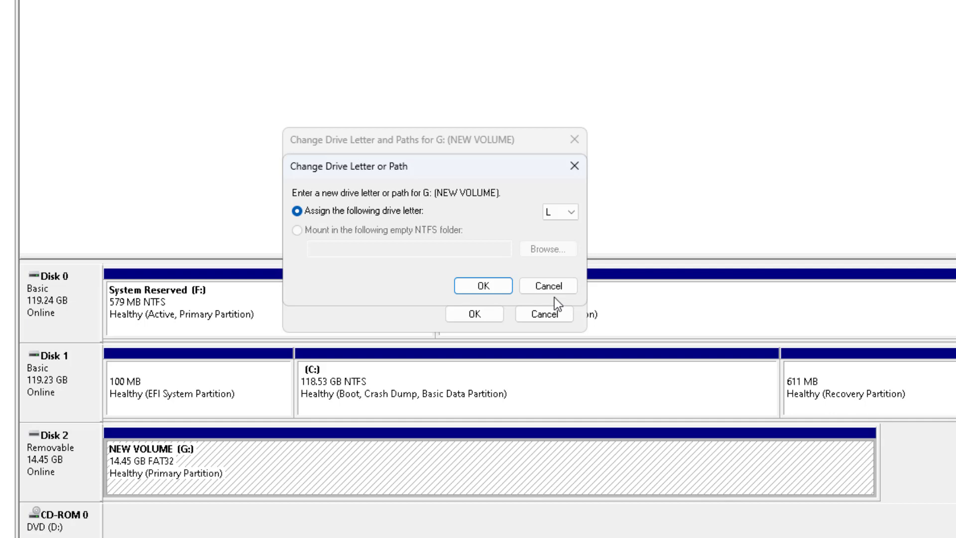
{"action": "left_click", "coordinate": [482, 286]}
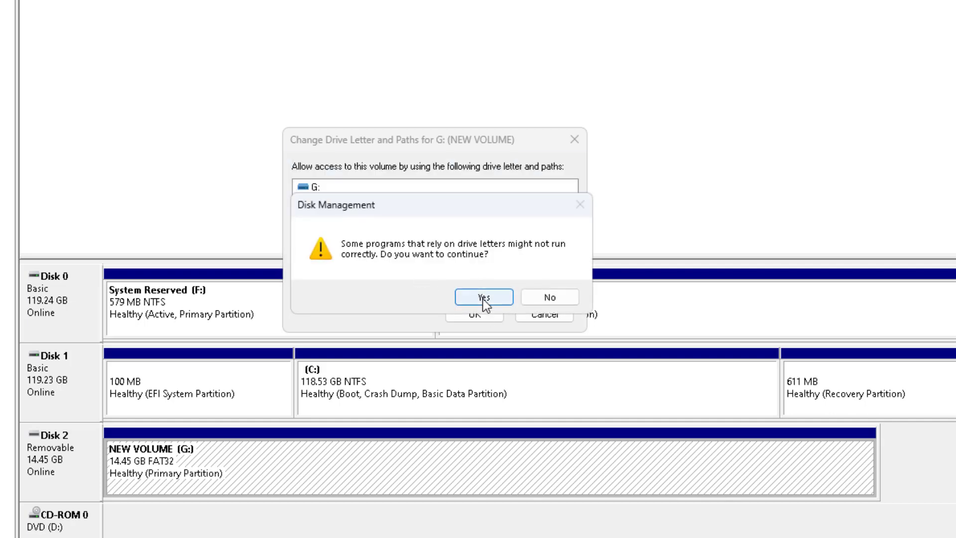
{"action": "left_click", "coordinate": [483, 299]}
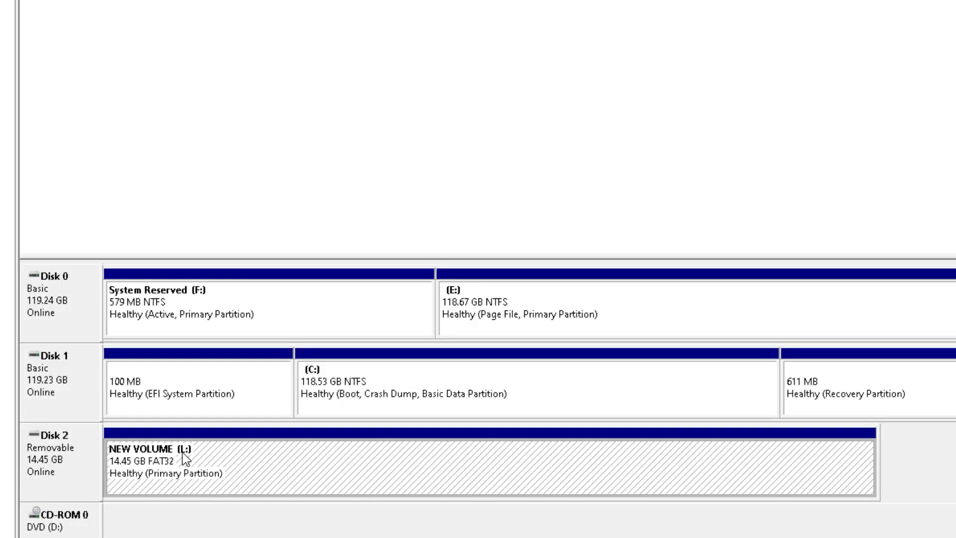
Quick-format the L: partition as NTFS with the volume label BASIC TECH TUBE and default allocation unit size
{"action": "right_click", "coordinate": [449, 467]}
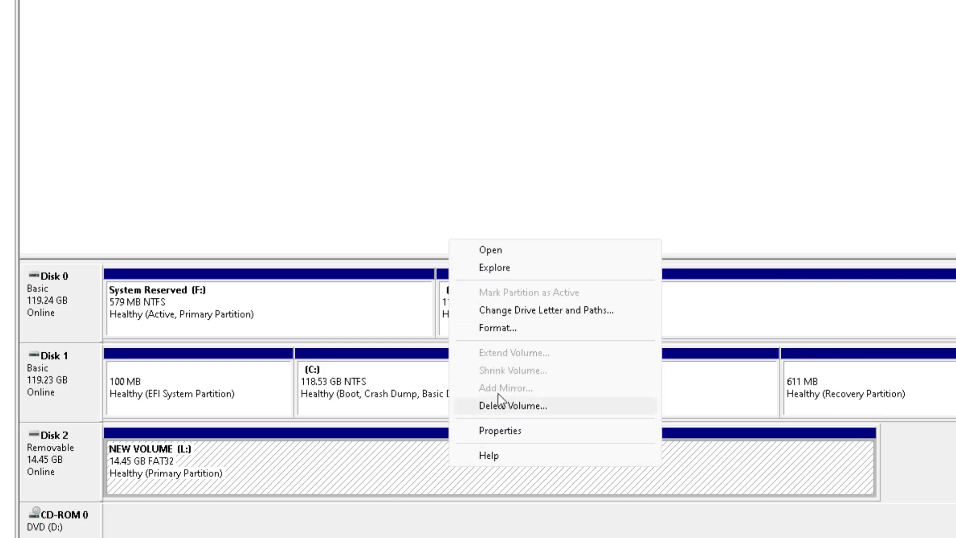
{"action": "left_click", "coordinate": [501, 328]}
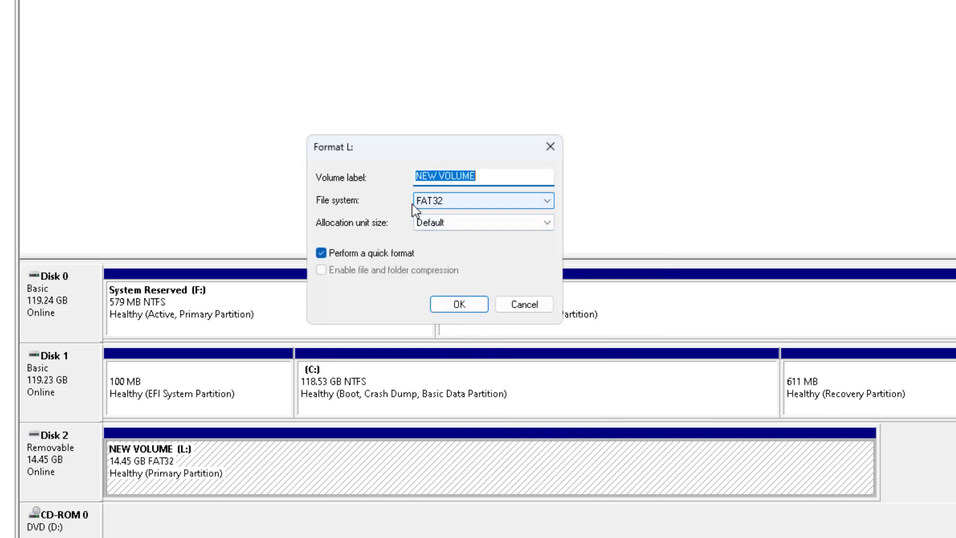
{"action": "left_click", "coordinate": [497, 203]}
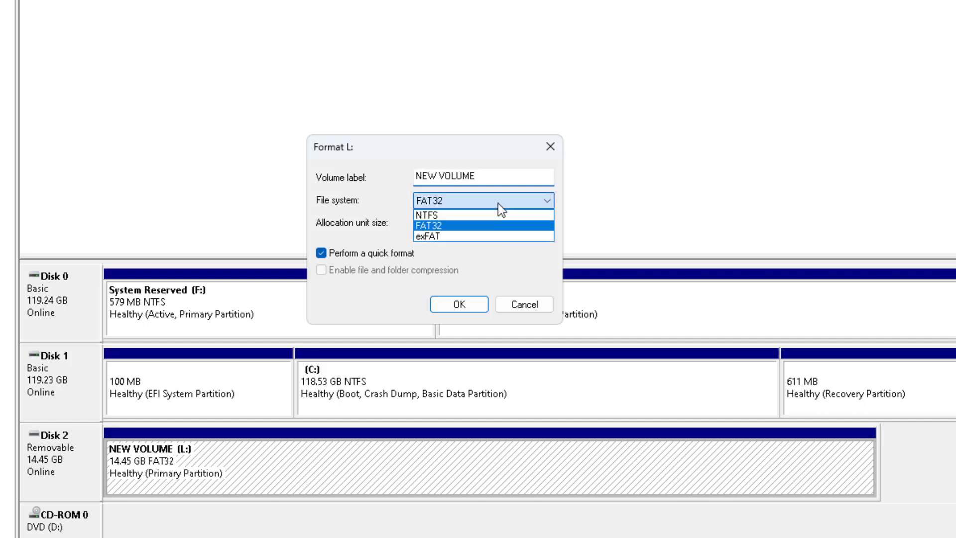
{"action": "left_click", "coordinate": [455, 213]}
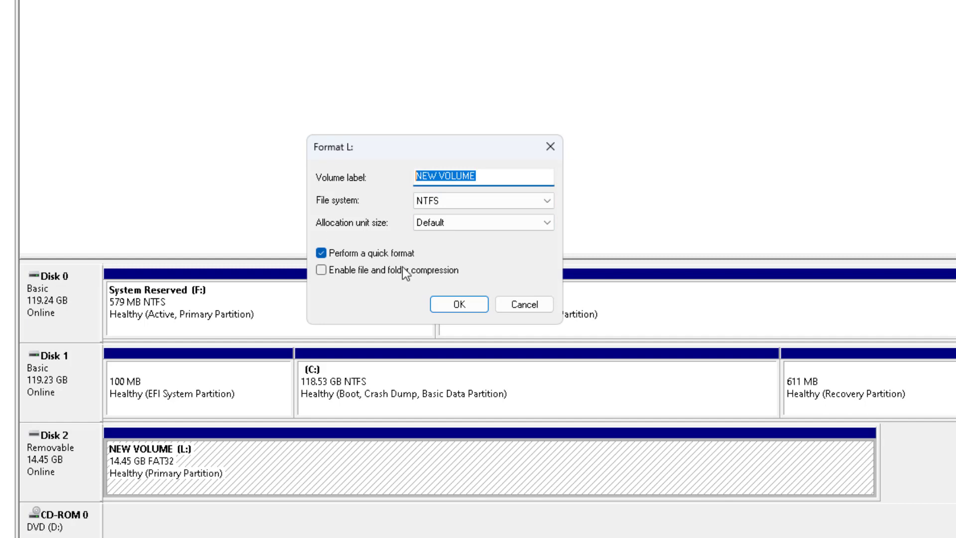
{"action": "key", "text": "BackSpace"}
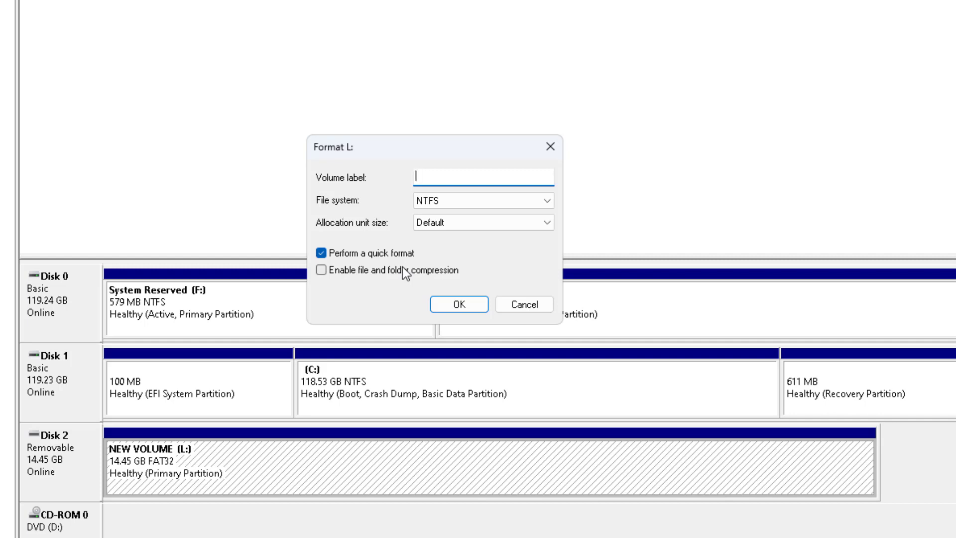
{"action": "type", "text": "BASIC TECH TUBE"}
{"action": "left_click", "coordinate": [478, 302]}
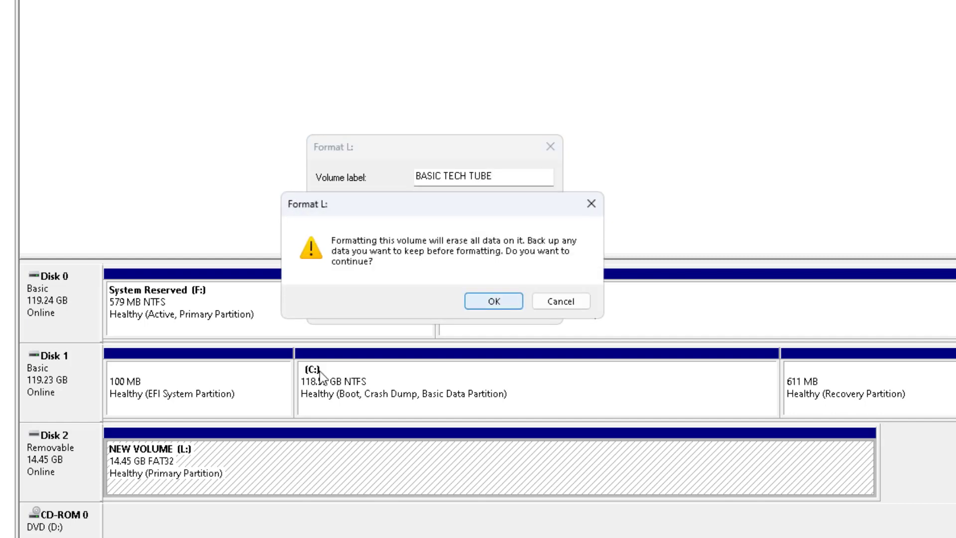
{"action": "left_click", "coordinate": [487, 304]}
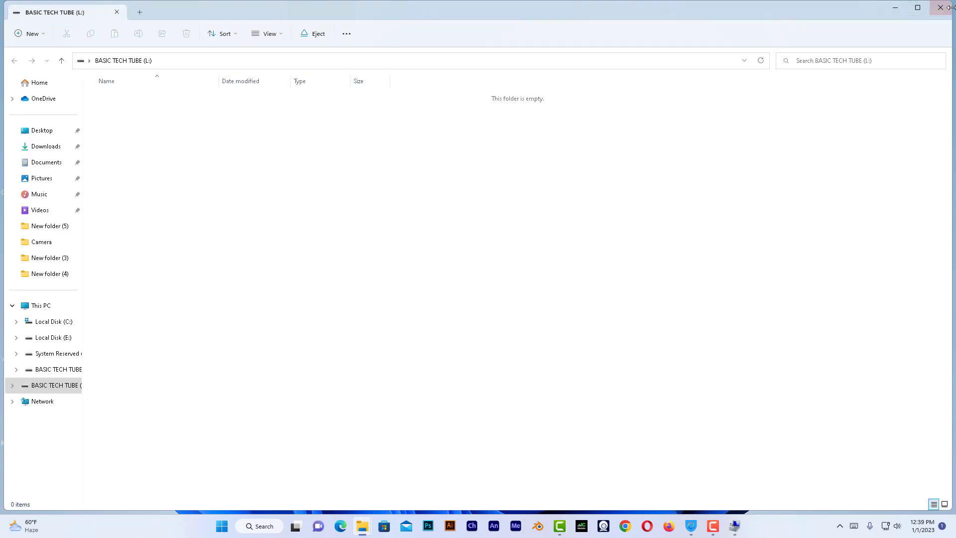
Check the BASIC TECH TUBE (L:) drive in This PC, put the window away, and return to Disk Management
{"action": "left_click", "coordinate": [662, 115]}
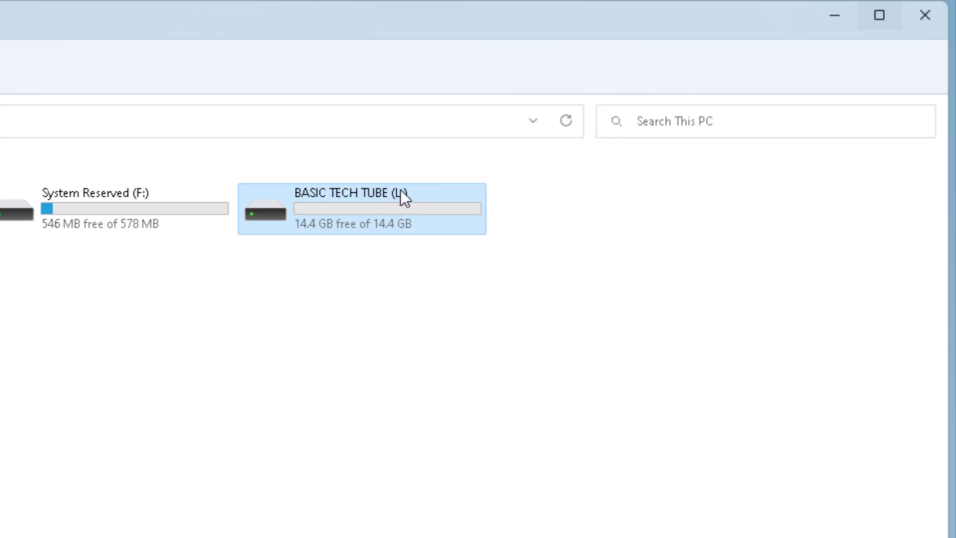
{"action": "left_click", "coordinate": [835, 17]}
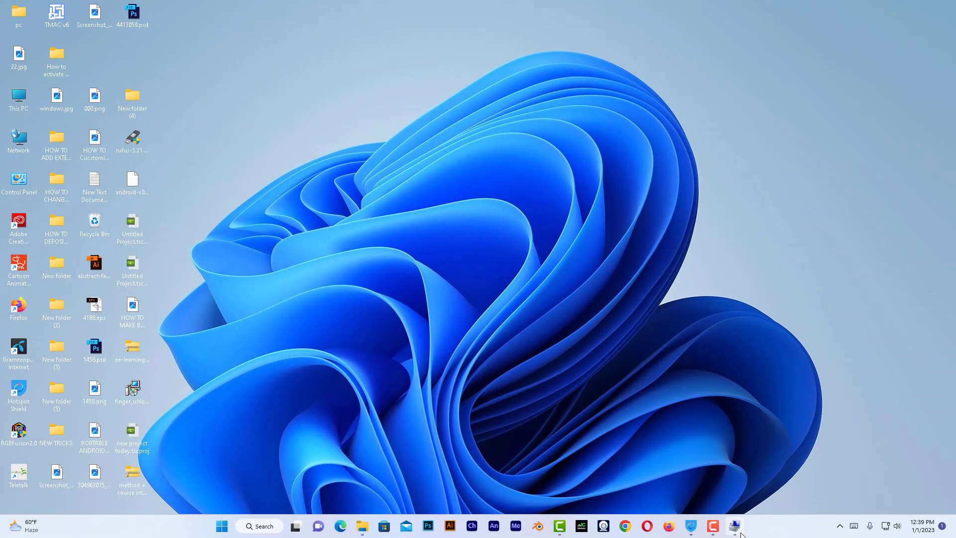
{"action": "left_click", "coordinate": [735, 526]}
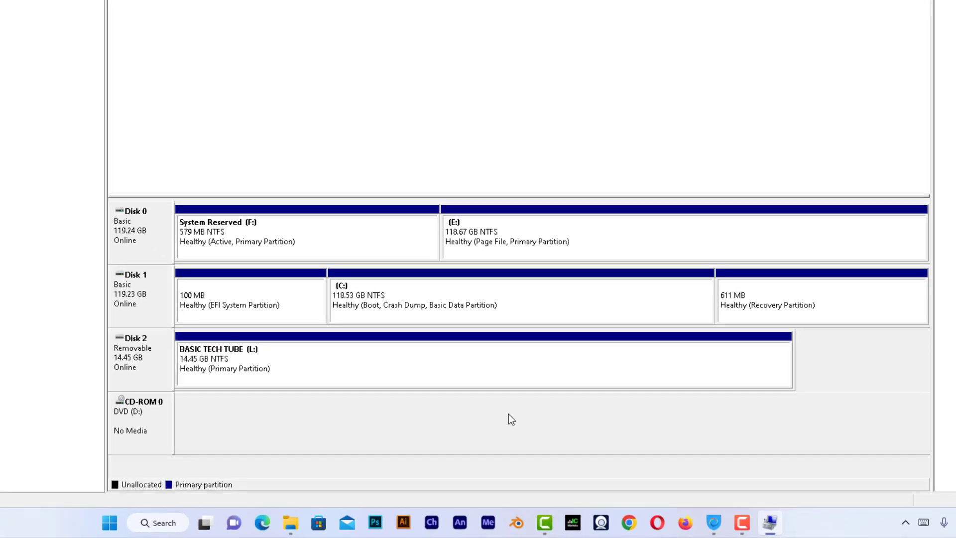
Shrink the BASIC TECH TUBE (L:) volume on Disk 2 by 7000 MB
{"action": "right_click", "coordinate": [533, 409]}
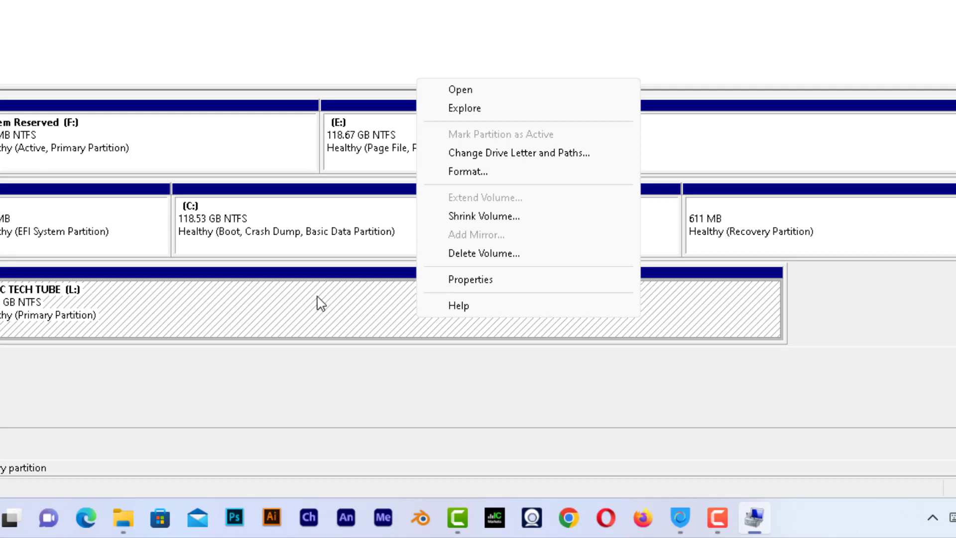
{"action": "right_click", "coordinate": [301, 303]}
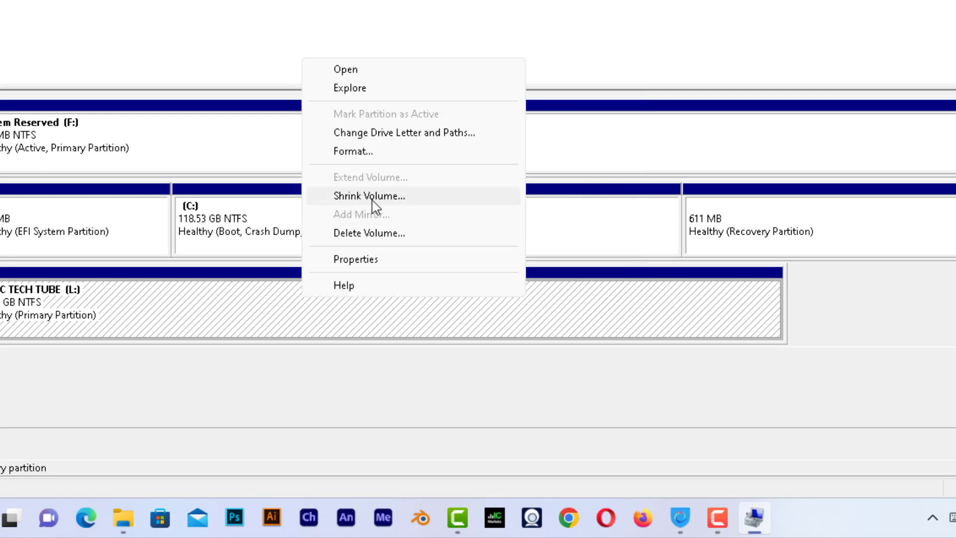
{"action": "left_click", "coordinate": [372, 198]}
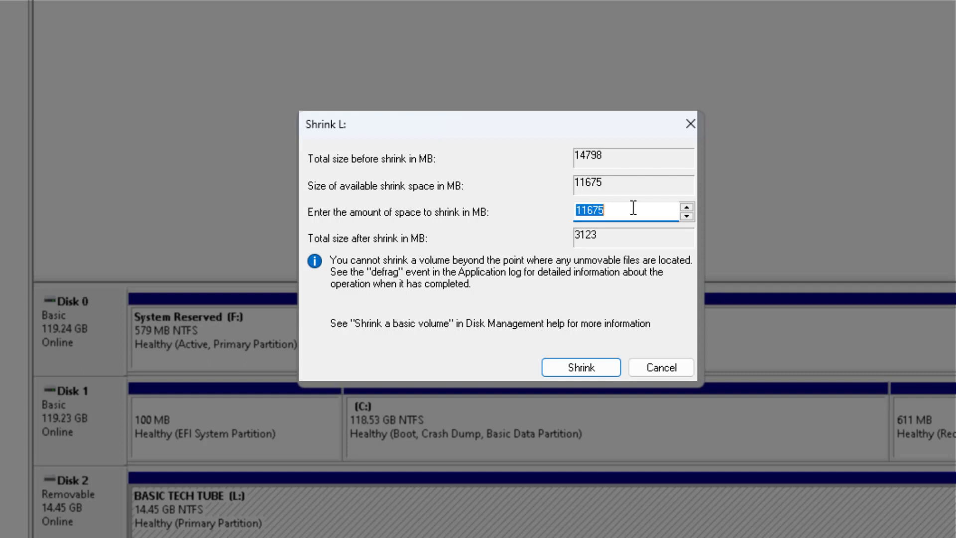
{"action": "type", "text": "7000"}
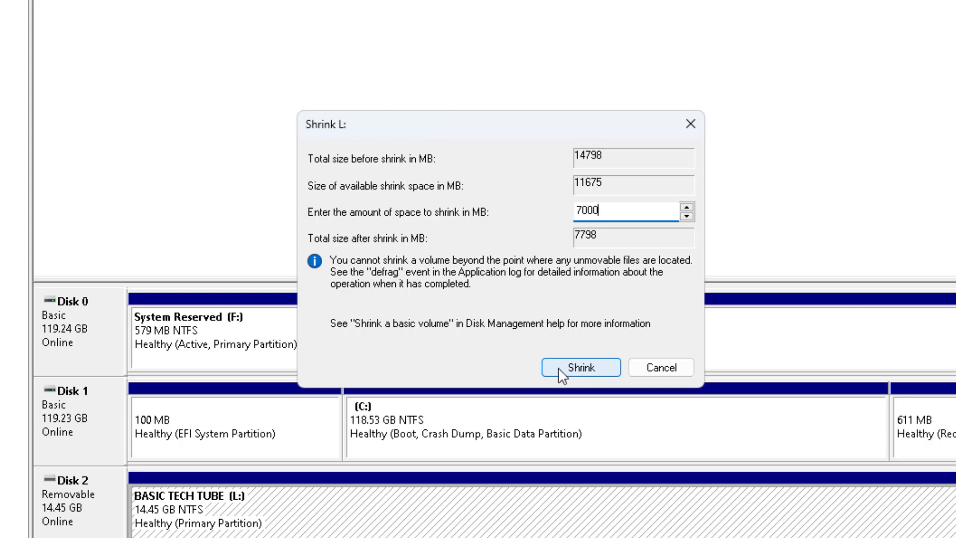
{"action": "left_click", "coordinate": [578, 368]}
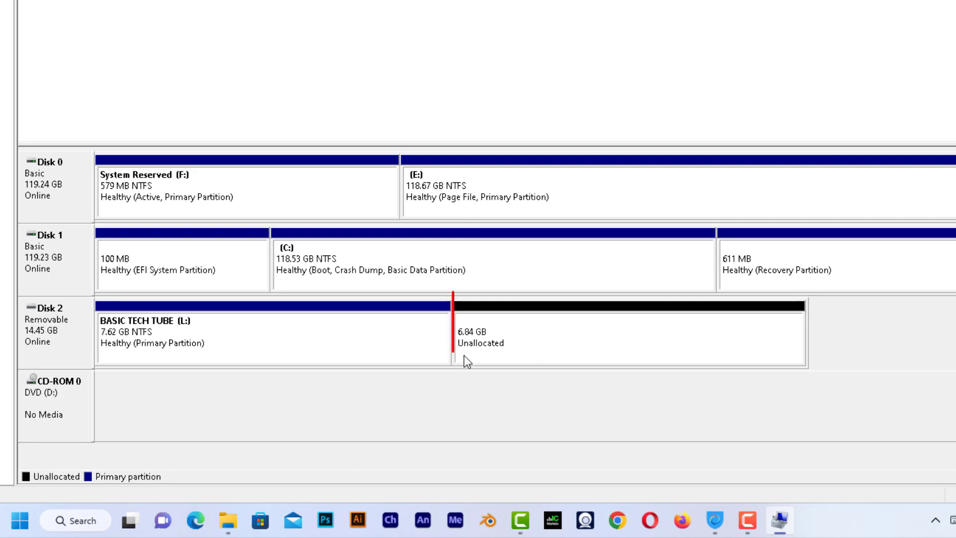
Inspect the L: partition and the unallocated space on Disk 2, and check the drive's entry in This PC before returning to Disk Management
{"action": "left_click", "coordinate": [512, 346]}
{"action": "left_click", "coordinate": [164, 351]}
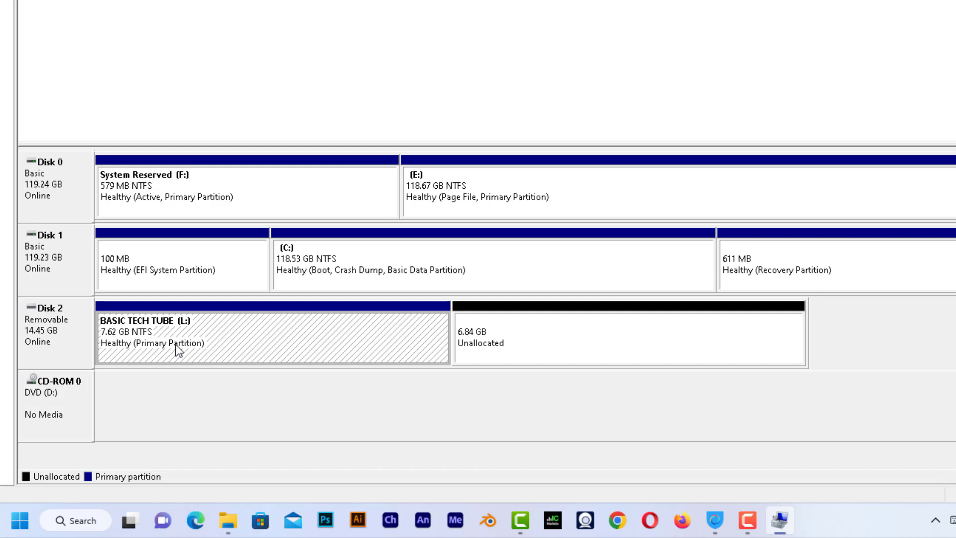
{"action": "left_click", "coordinate": [489, 362]}
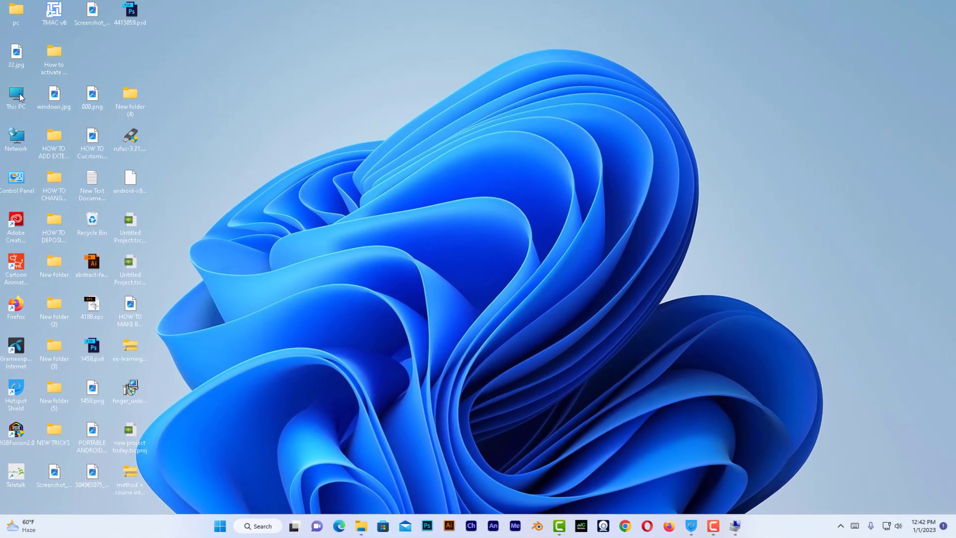
{"action": "key", "text": "super+e"}
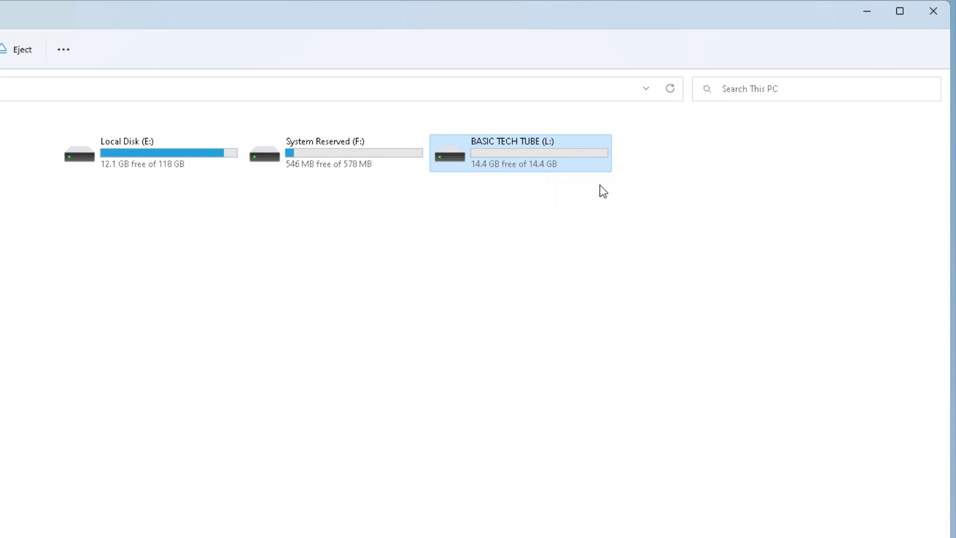
{"action": "left_click", "coordinate": [870, 11]}
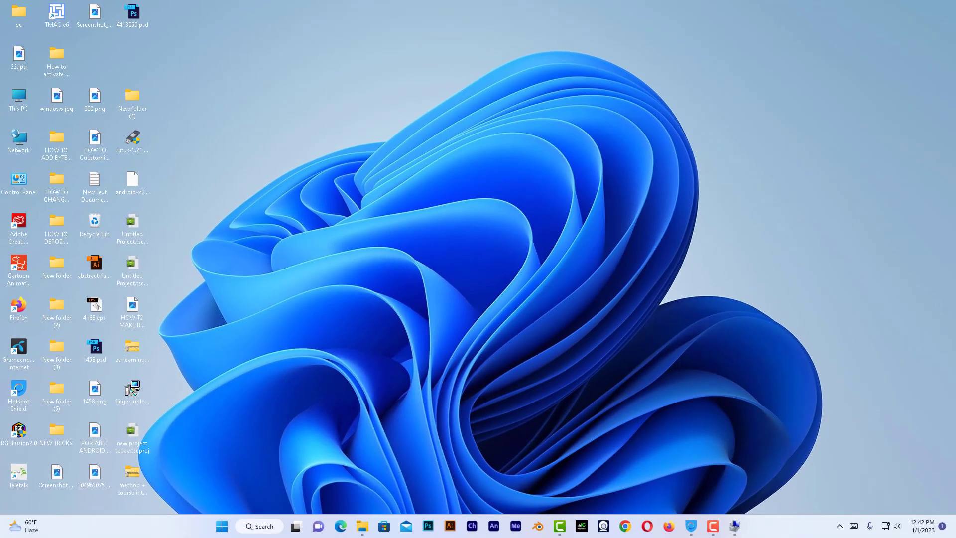
{"action": "left_click", "coordinate": [734, 526]}
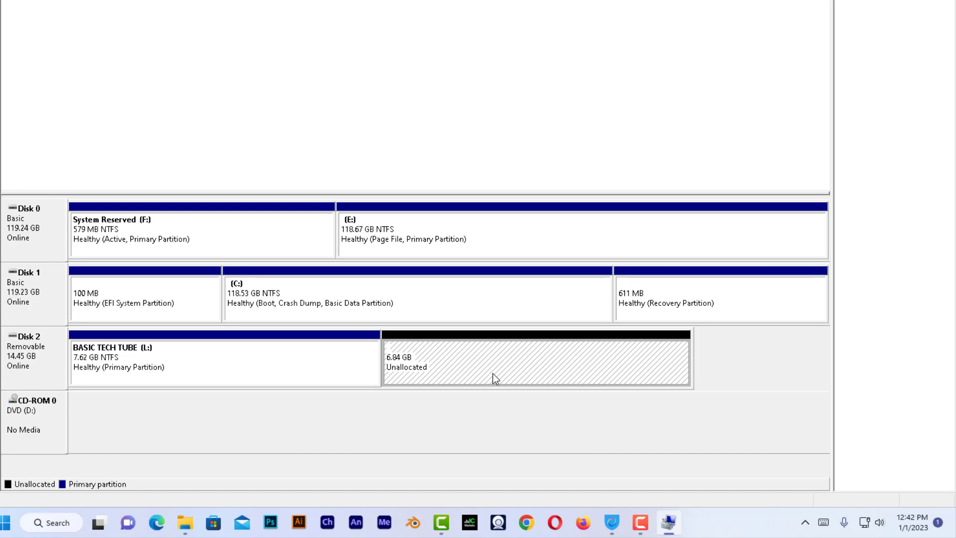
Start a new simple volume of 7000 MB in the unallocated space on Disk 2 and assign it drive letter G
{"action": "right_click", "coordinate": [493, 373]}
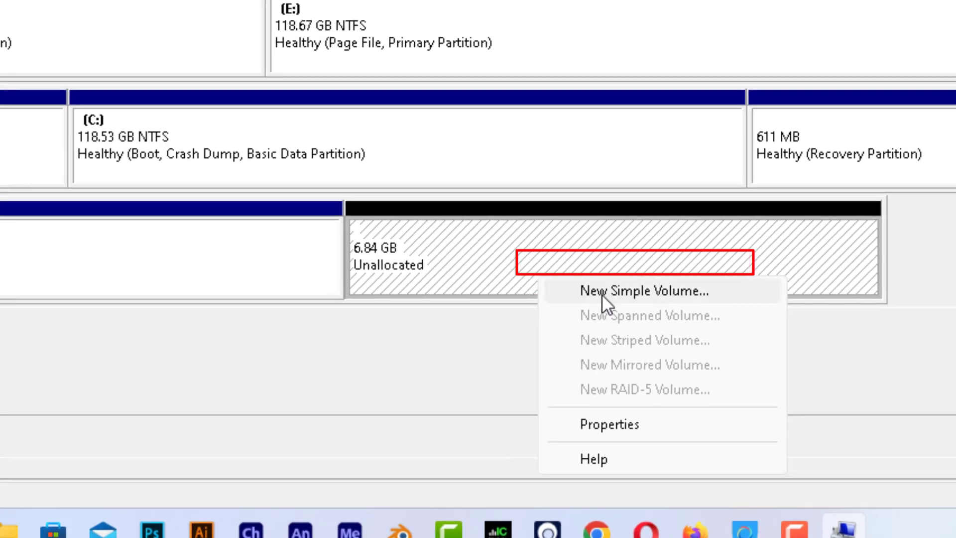
{"action": "left_click", "coordinate": [601, 294]}
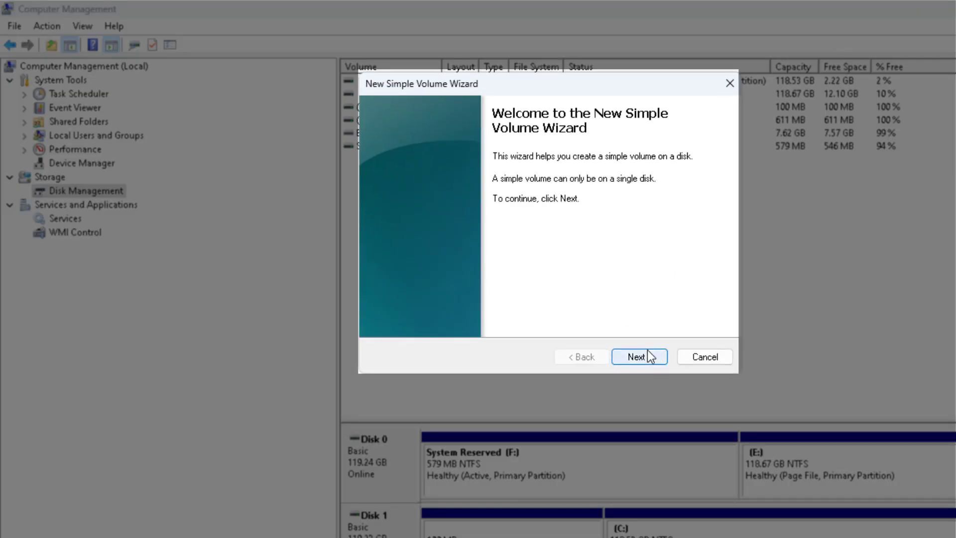
{"action": "left_click", "coordinate": [647, 351]}
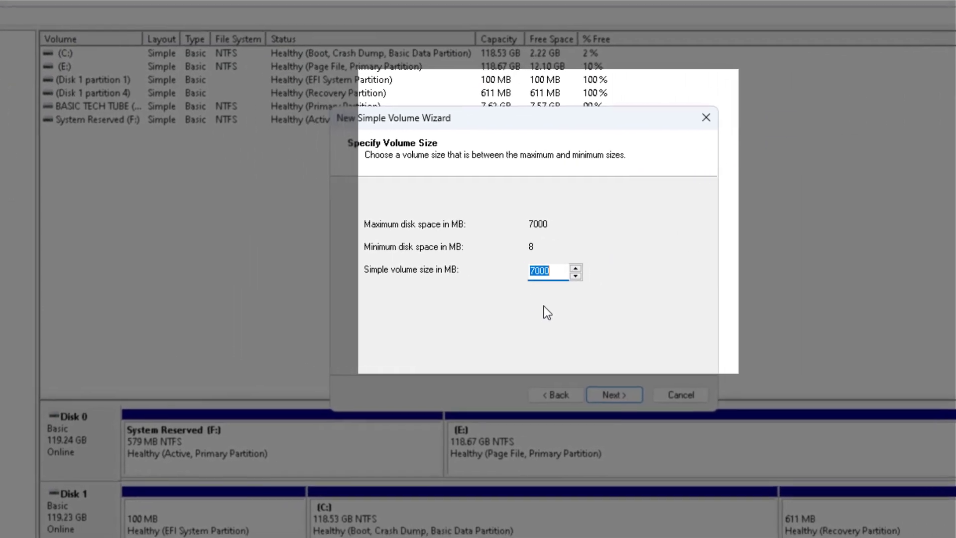
{"action": "left_click", "coordinate": [599, 393]}
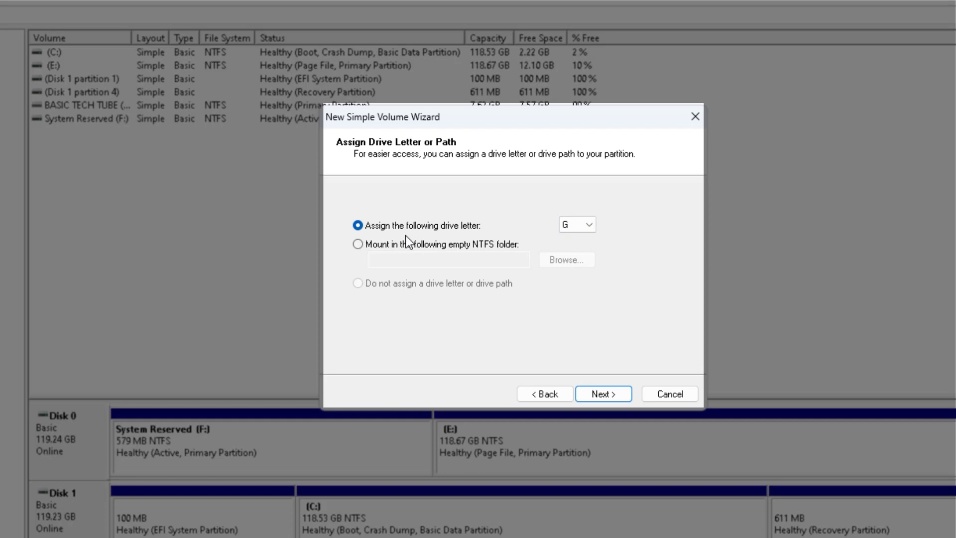
{"action": "left_click", "coordinate": [576, 225]}
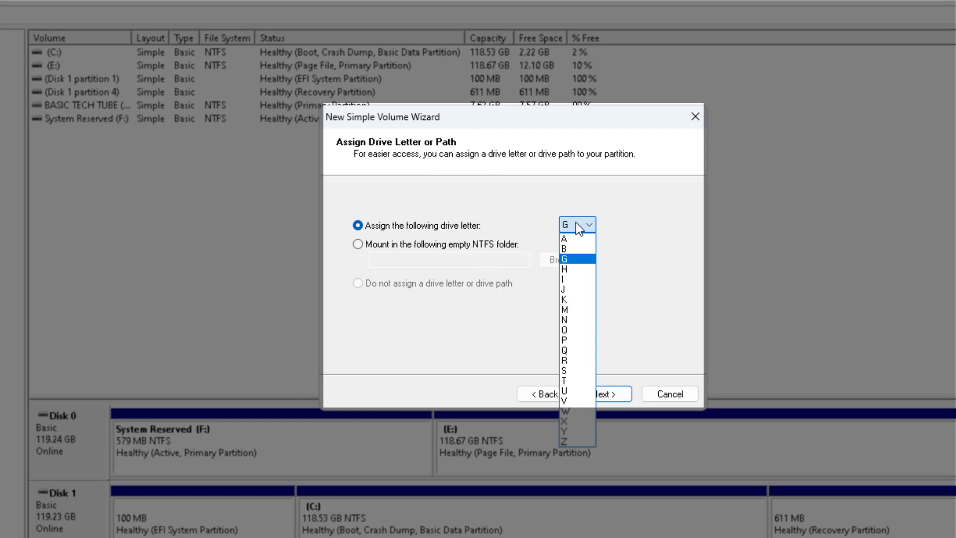
{"action": "left_click", "coordinate": [645, 222]}
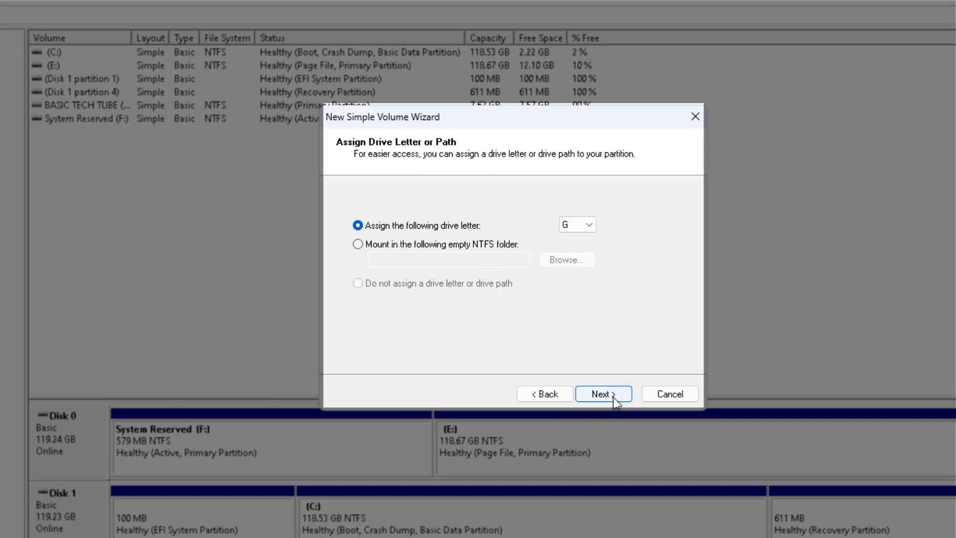
{"action": "left_click", "coordinate": [613, 394]}
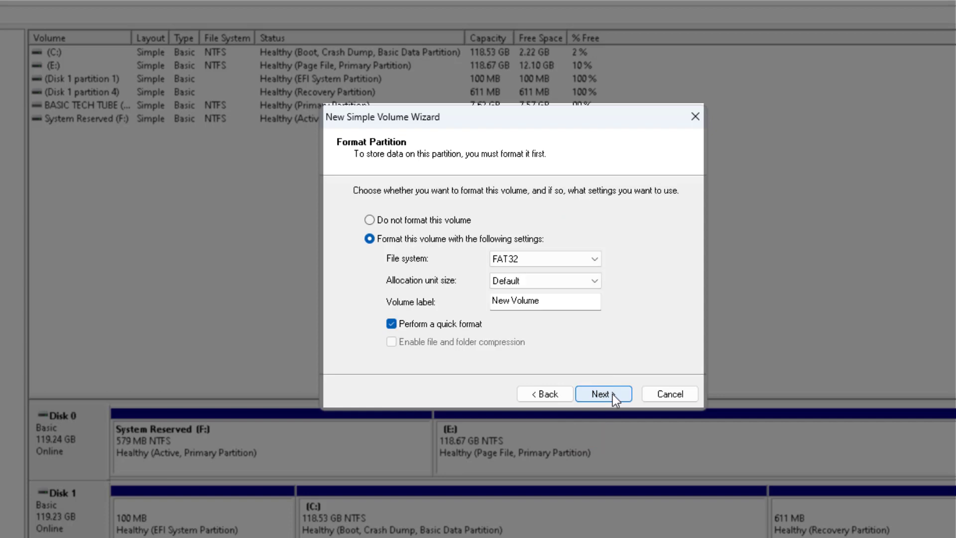
Quick-format the new volume as NTFS with default allocation unit size and the label BASIC TECH TUBE 2, and finish the wizard
{"action": "left_click", "coordinate": [531, 264]}
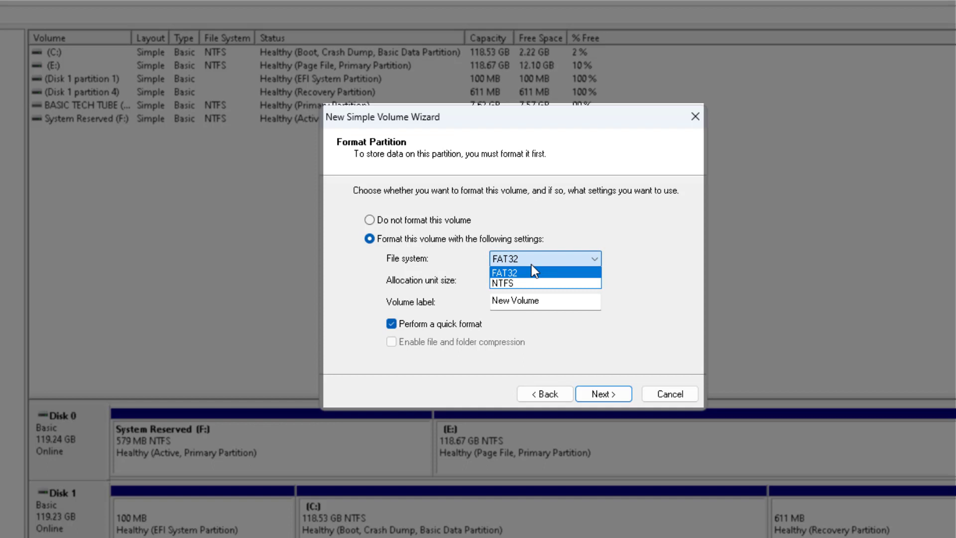
{"action": "left_click", "coordinate": [531, 282]}
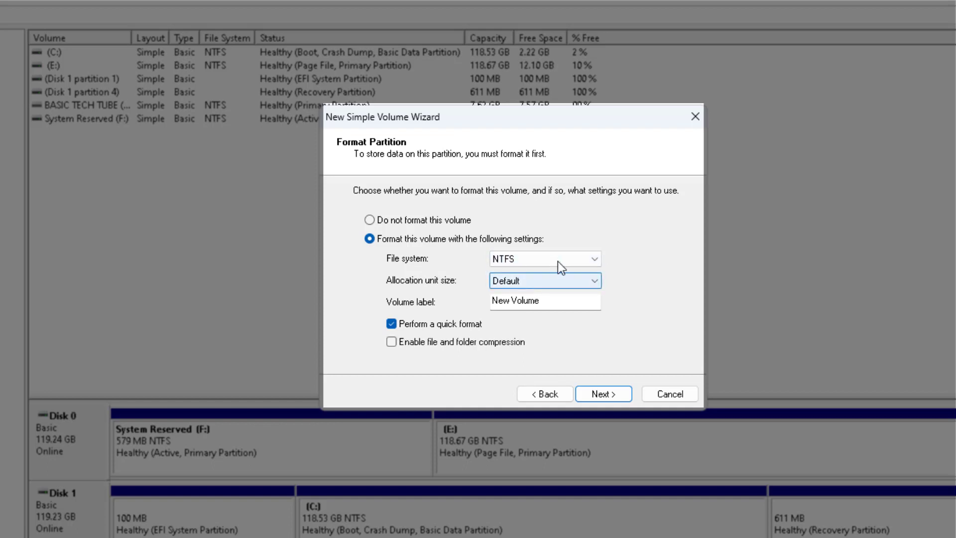
{"action": "key", "text": "Tab"}
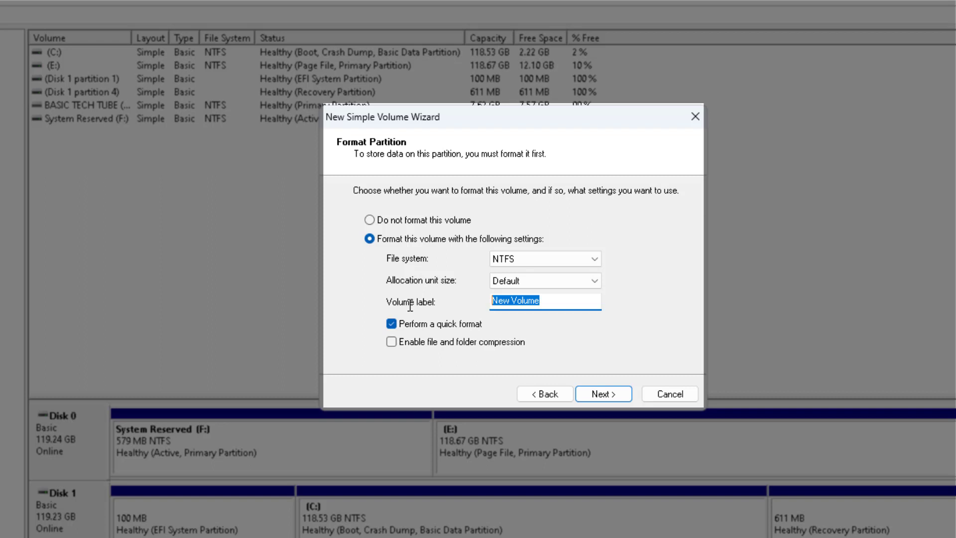
{"action": "type", "text": "b"}
{"action": "key", "text": "BackSpace"}
{"action": "type", "text": "BA"}
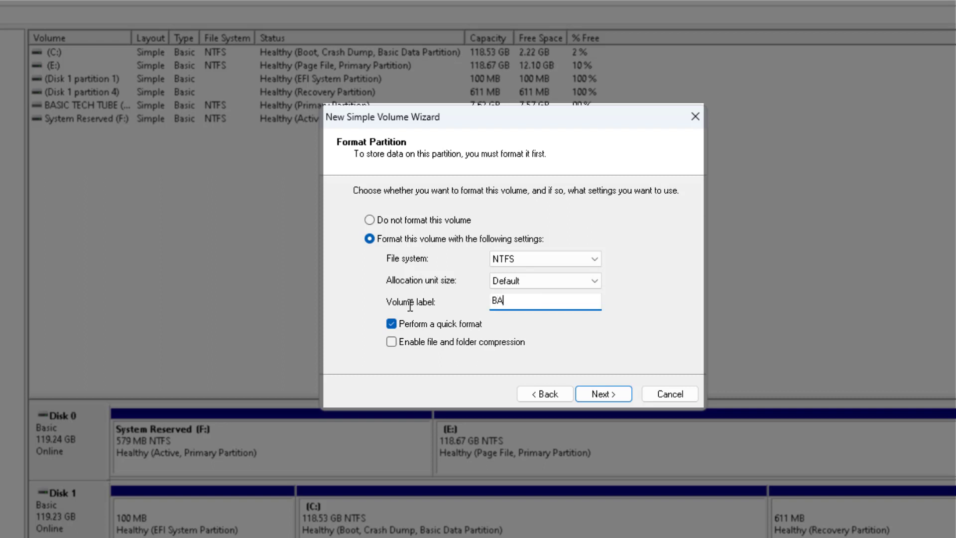
{"action": "type", "text": "SIC TECH TUBE 2"}
{"action": "left_click", "coordinate": [599, 393]}
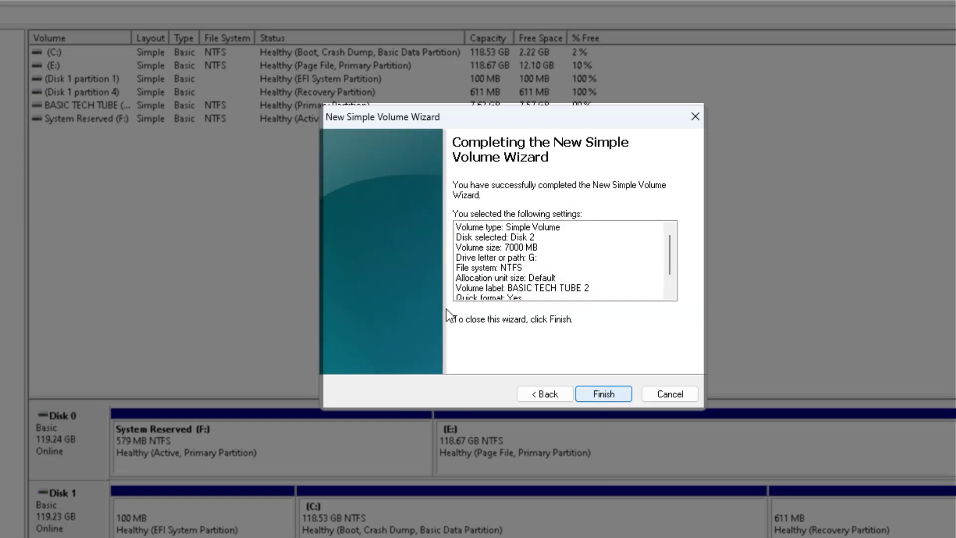
{"action": "left_click", "coordinate": [608, 388]}
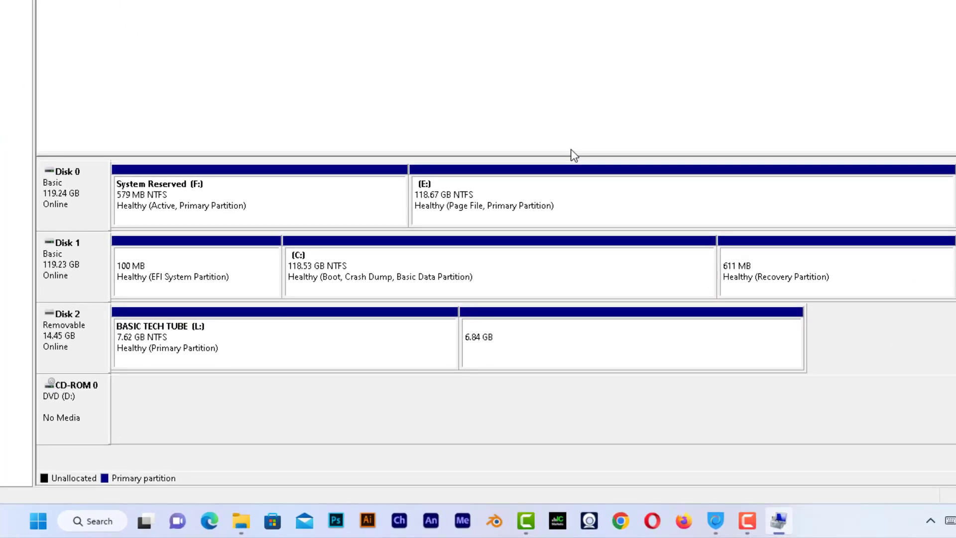
Check the new G: drive in File Explorer, close its window, and inspect both partitions on Disk 2 in Disk Management
{"action": "key", "text": "super+e"}
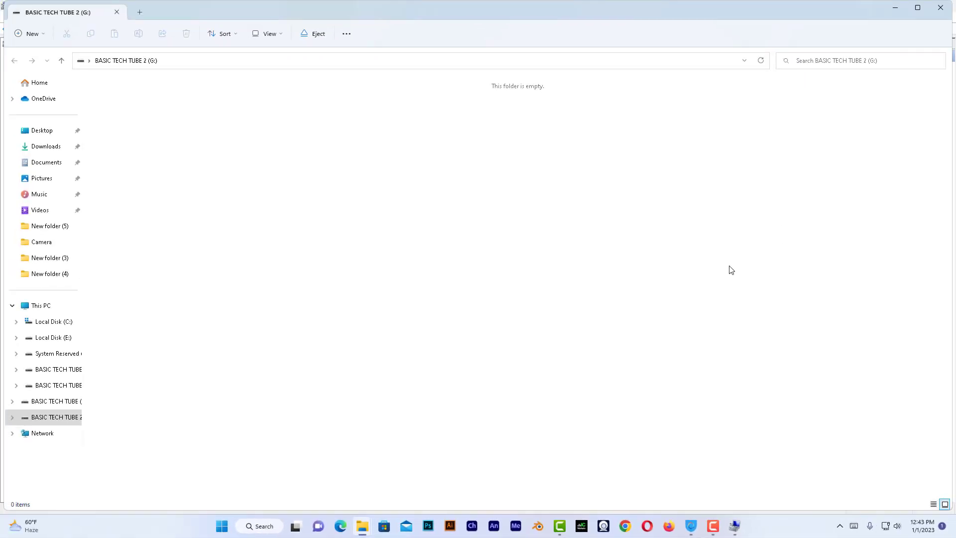
{"action": "left_click", "coordinate": [939, 9]}
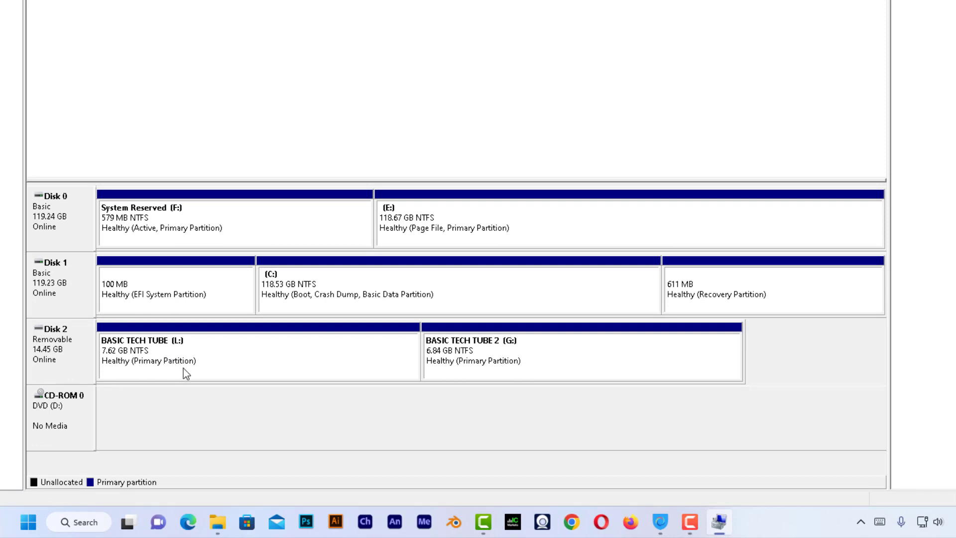
{"action": "left_click", "coordinate": [501, 354]}
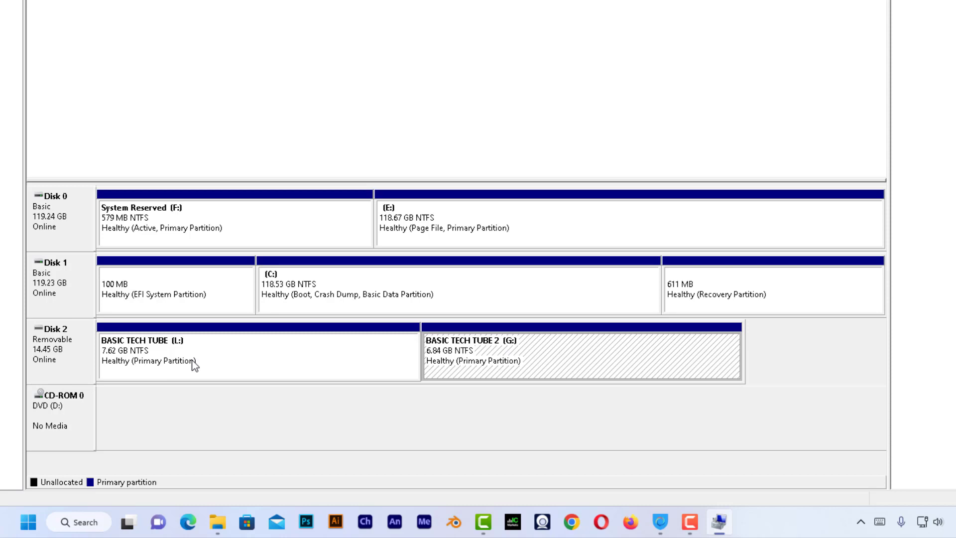
{"action": "left_click", "coordinate": [194, 365]}
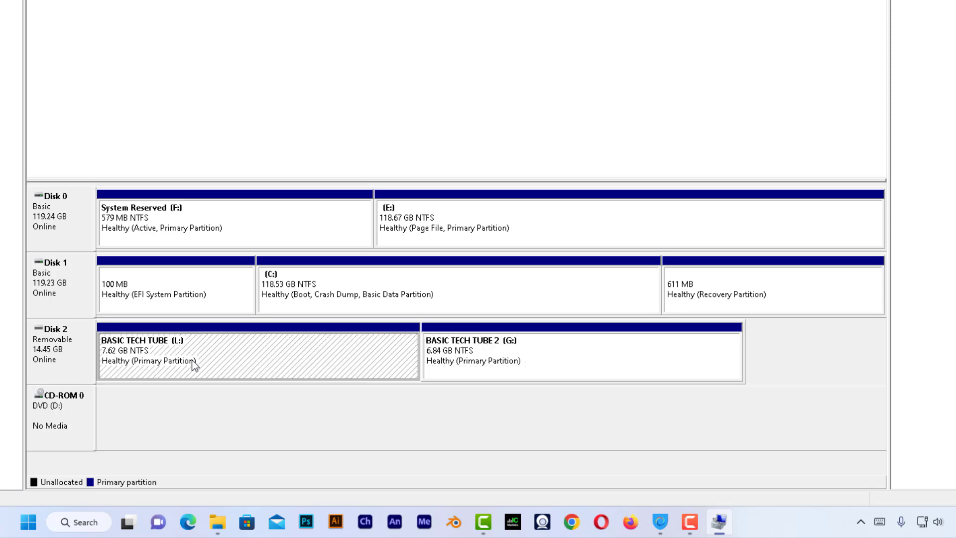
{"action": "left_click", "coordinate": [584, 364]}
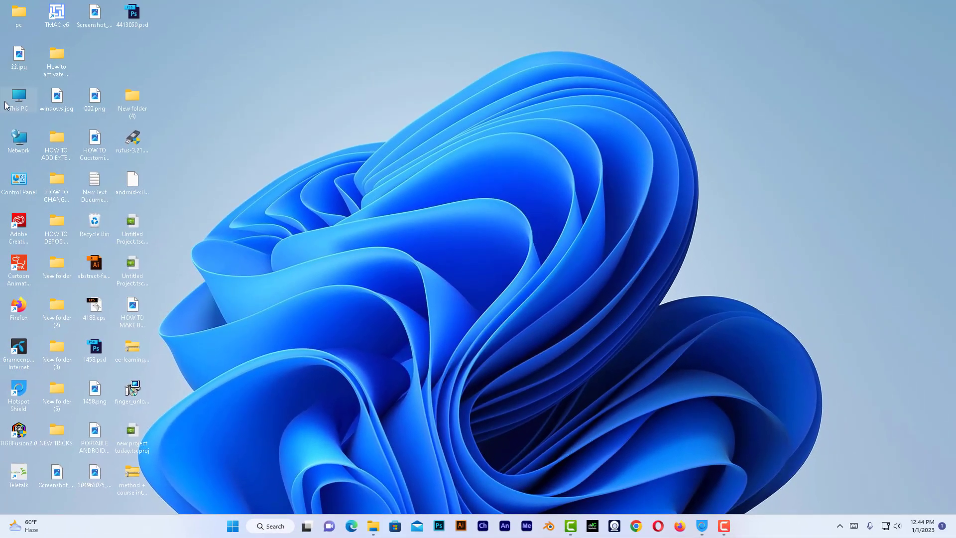
Open This PC from the desktop, check the BASIC TECH TUBE 2 (G:) and BASIC TECH TUBE (L:) drives, and close the window
{"action": "double_click", "coordinate": [7, 103]}
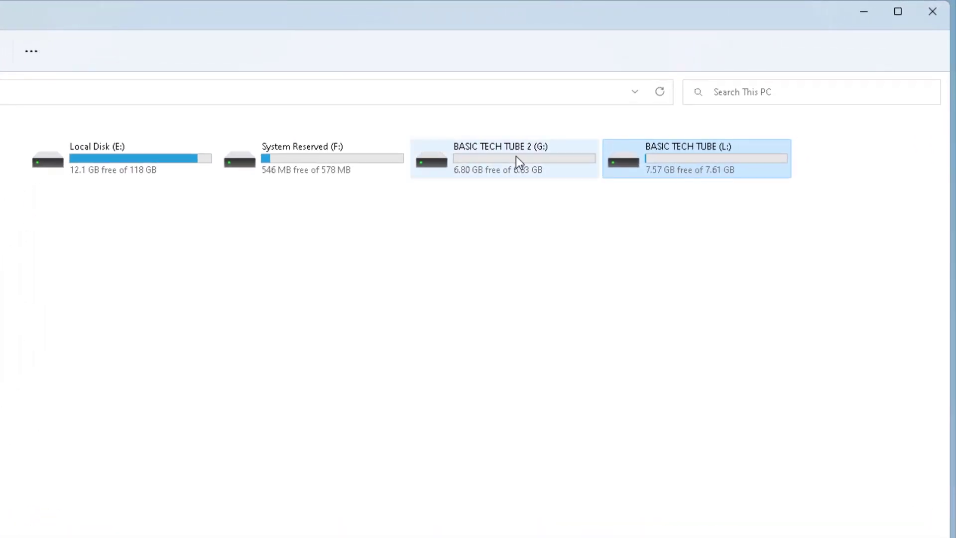
{"action": "left_click", "coordinate": [525, 154]}
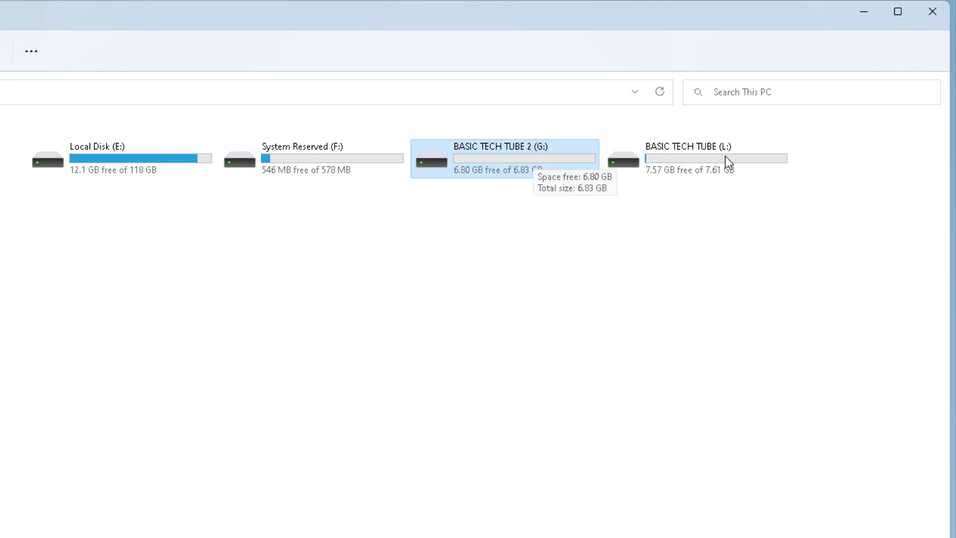
{"action": "left_click", "coordinate": [693, 157]}
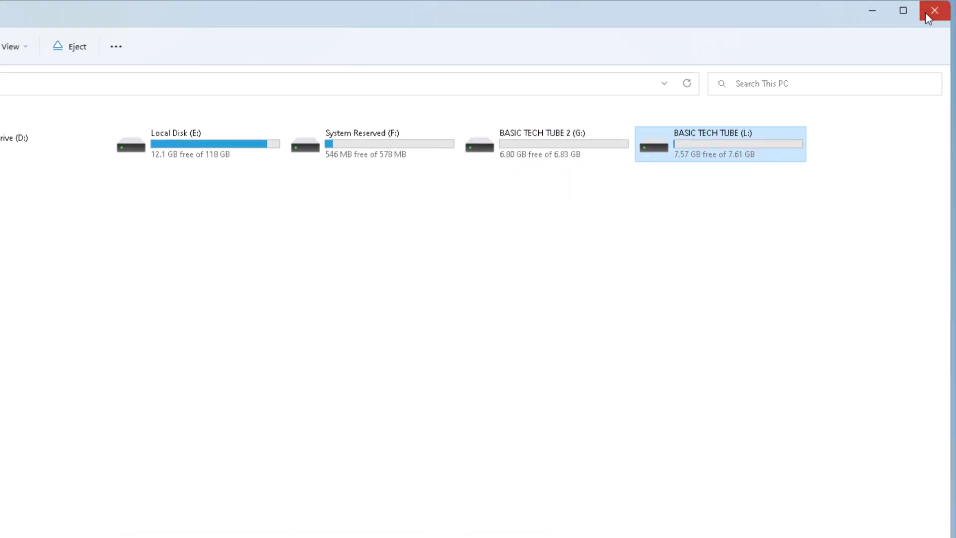
{"action": "left_click", "coordinate": [928, 18]}
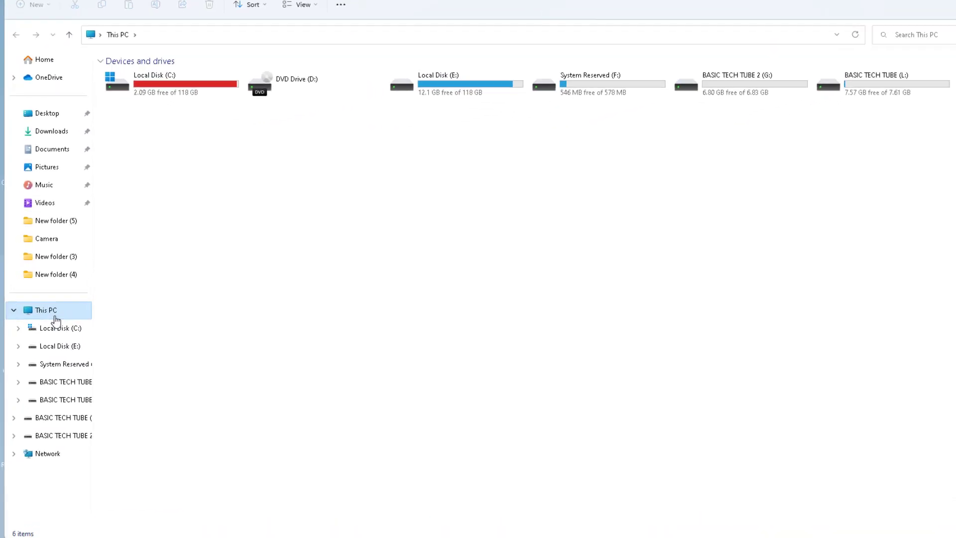
Open Computer Management for This PC, maximize it with a wider console tree, and show Disk Management
{"action": "right_click", "coordinate": [81, 343]}
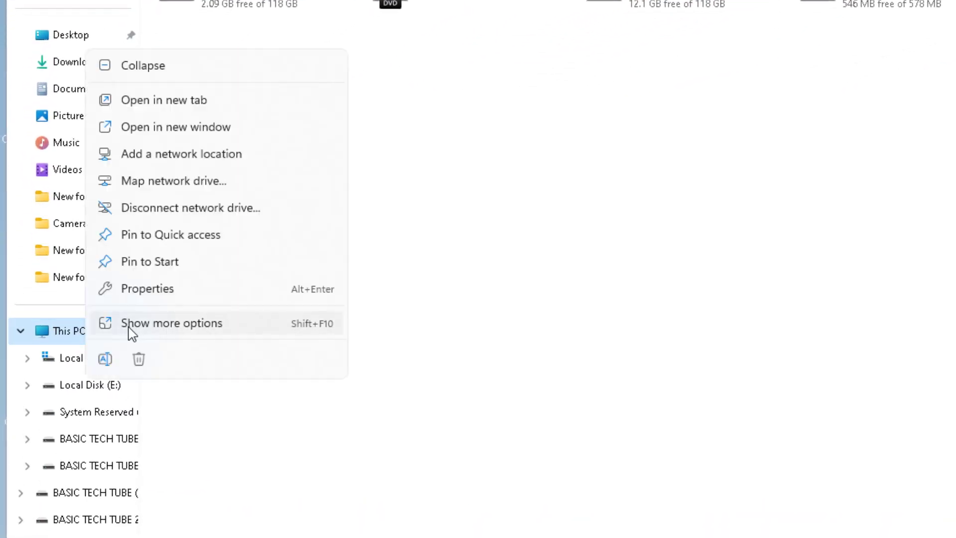
{"action": "left_click", "coordinate": [153, 326]}
{"action": "left_click", "coordinate": [209, 364]}
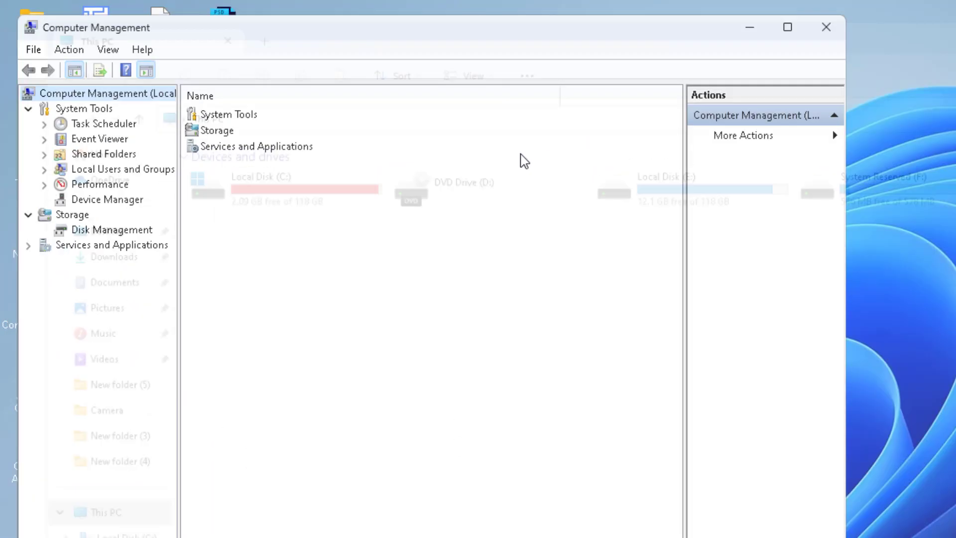
{"action": "left_click", "coordinate": [788, 29]}
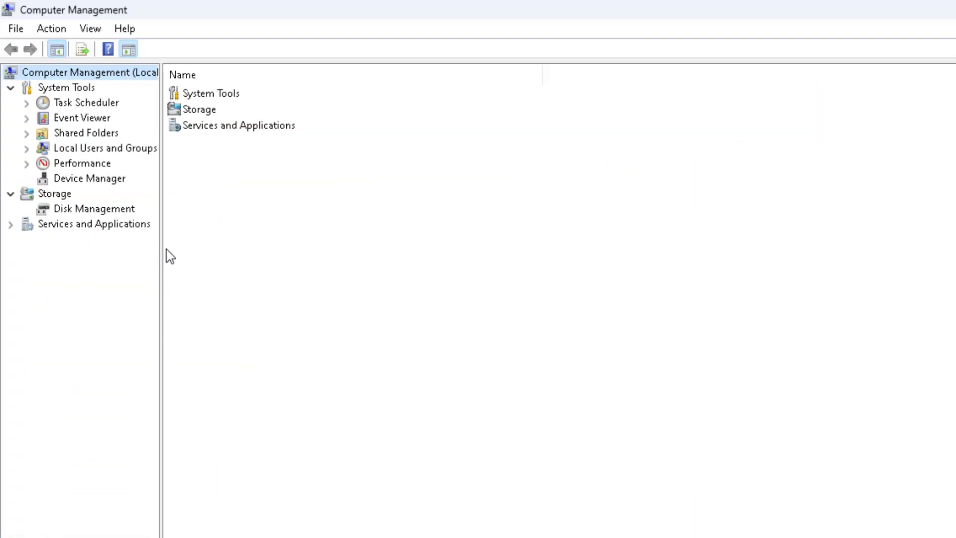
{"action": "left_click_drag", "start_coordinate": [160, 252], "coordinate": [407, 258]}
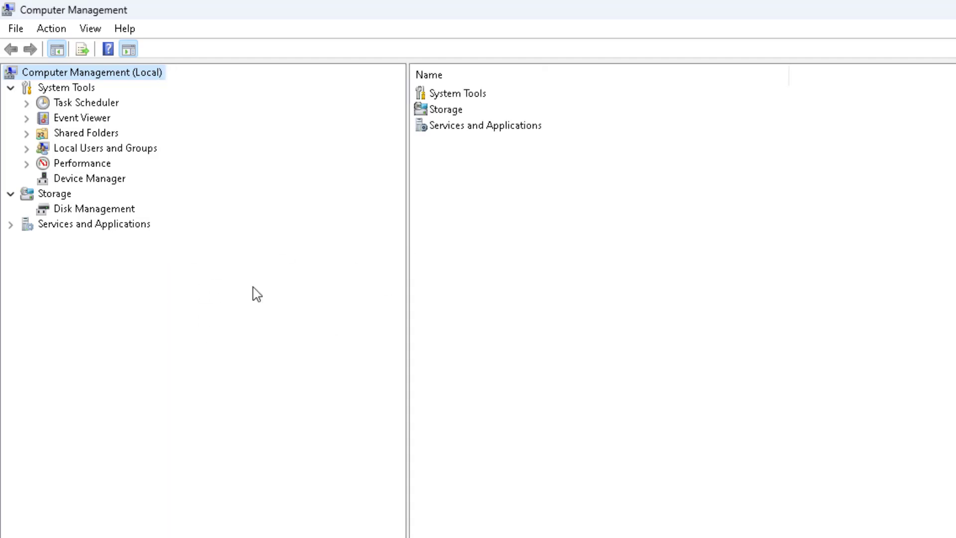
{"action": "left_click", "coordinate": [109, 212]}
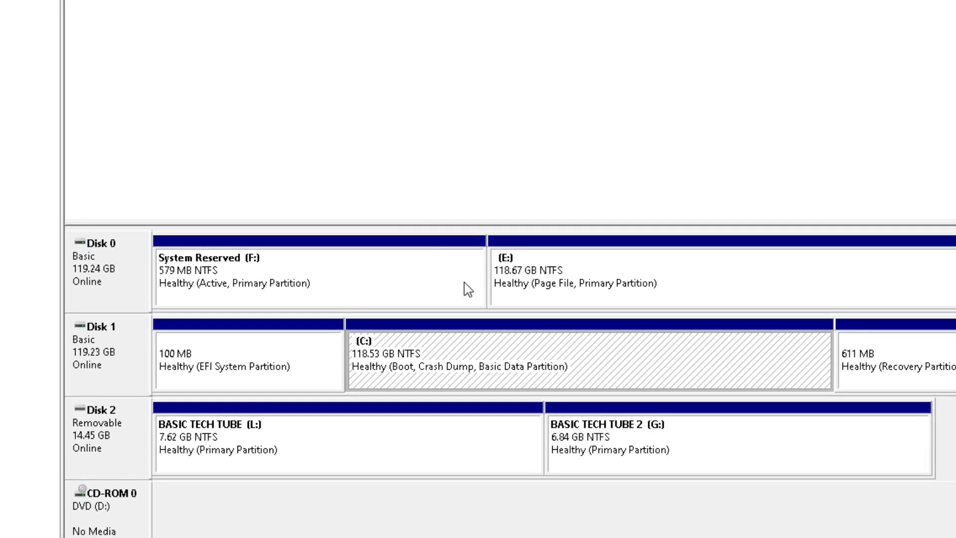
Delete the BASIC TECH TUBE 2 (G:) volume on Disk 2, accepting the loss of its data
{"action": "left_click", "coordinate": [575, 444]}
{"action": "left_click", "coordinate": [433, 450]}
{"action": "left_click", "coordinate": [652, 455]}
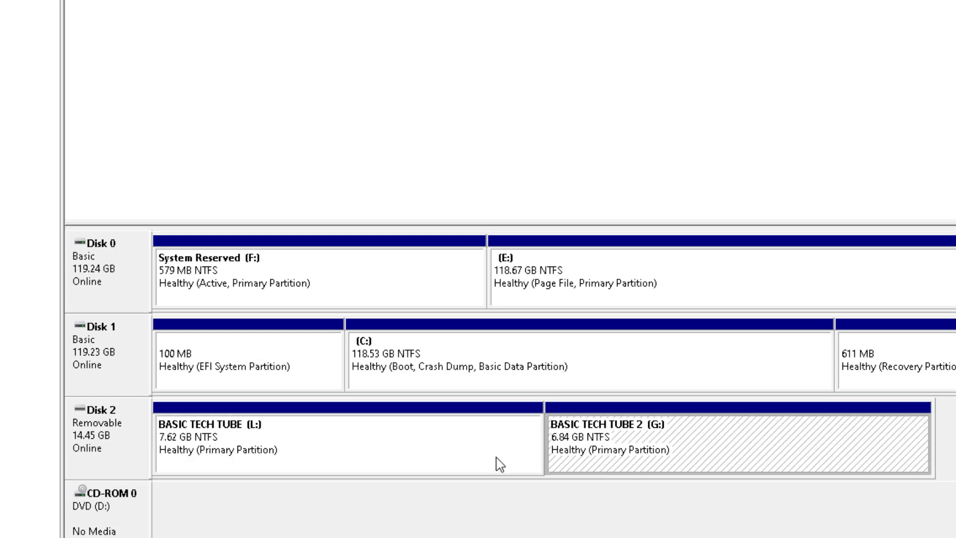
{"action": "left_click", "coordinate": [497, 463]}
{"action": "left_click", "coordinate": [684, 466]}
{"action": "left_click", "coordinate": [426, 426]}
{"action": "left_click", "coordinate": [640, 451]}
{"action": "right_click", "coordinate": [642, 455]}
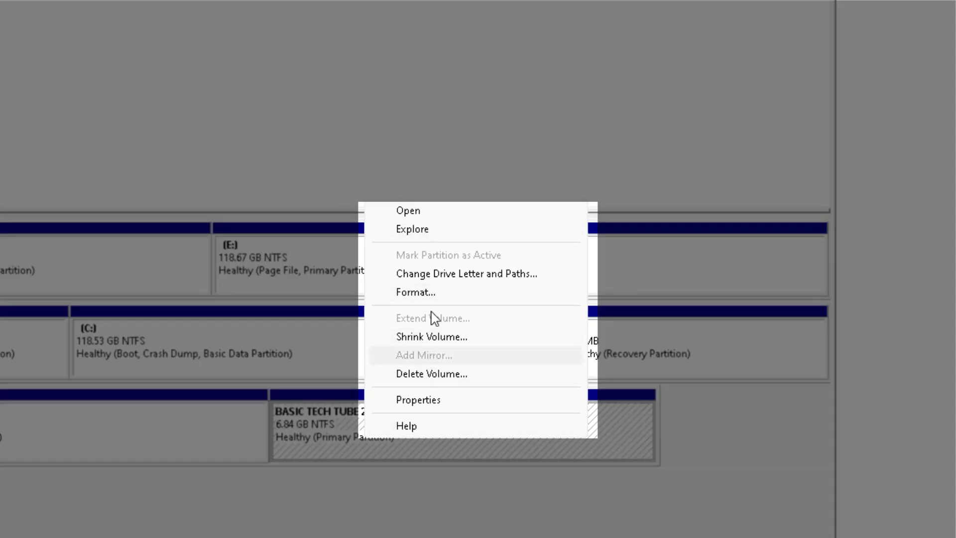
{"action": "left_click", "coordinate": [423, 374]}
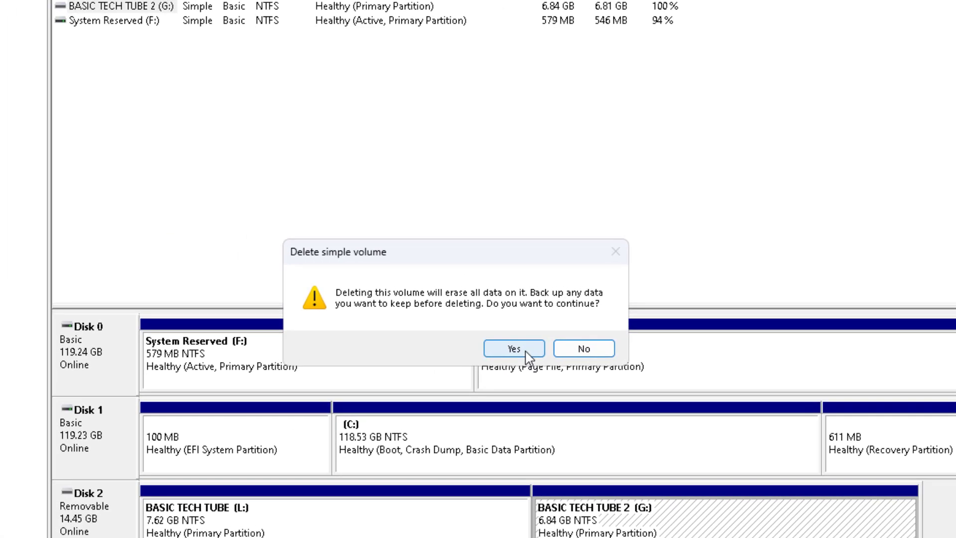
{"action": "left_click", "coordinate": [518, 349]}
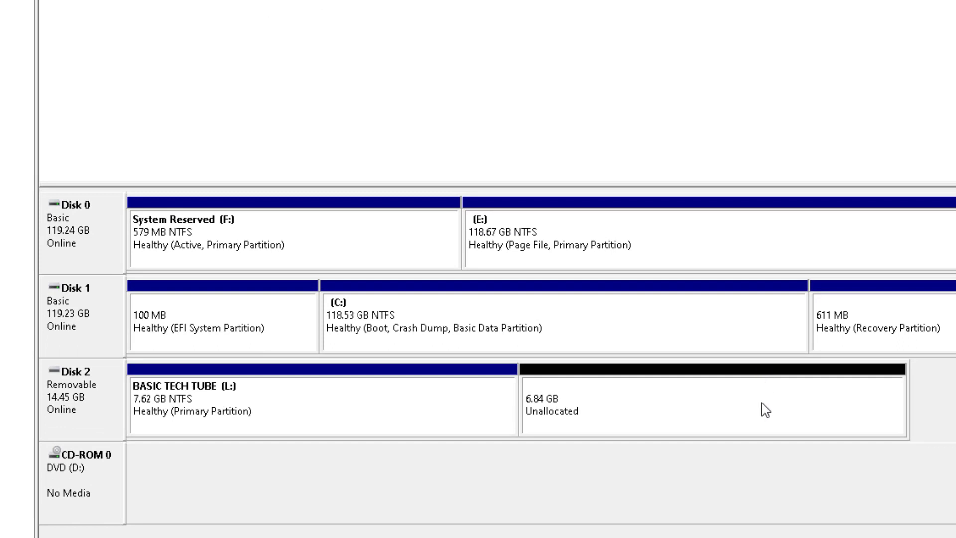
Delete the BASIC TECH TUBE (L:) volume so that all of Disk 2 is unallocated
{"action": "left_click", "coordinate": [279, 411]}
{"action": "right_click", "coordinate": [450, 417]}
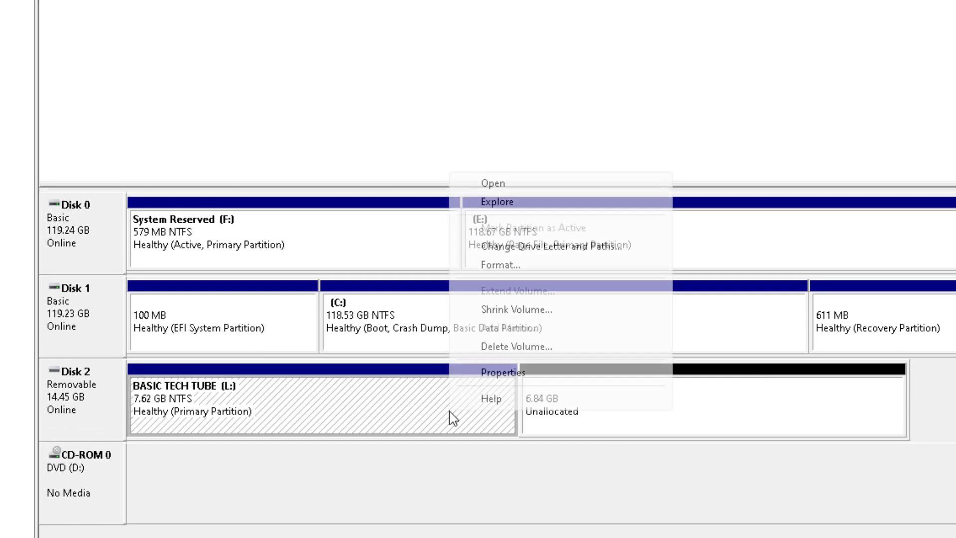
{"action": "left_click", "coordinate": [498, 349]}
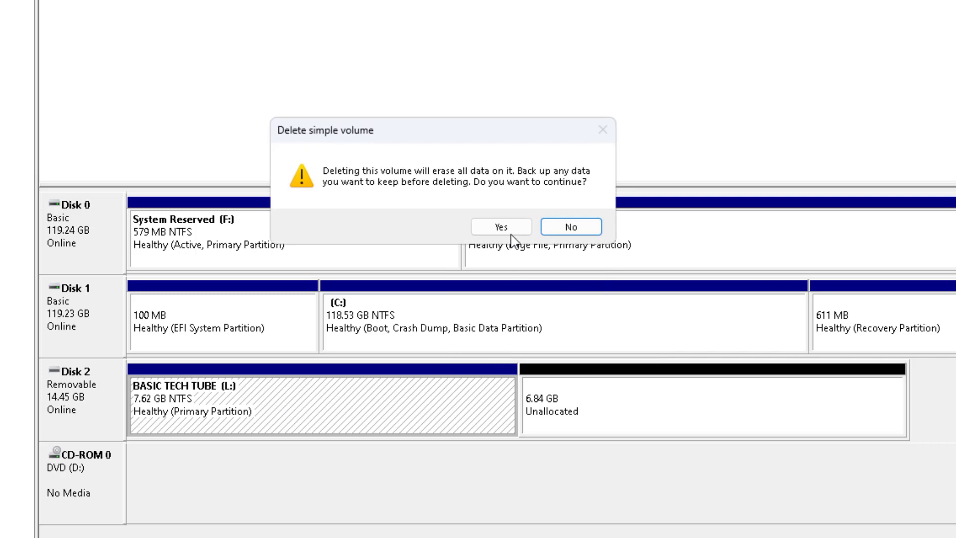
{"action": "left_click", "coordinate": [499, 226]}
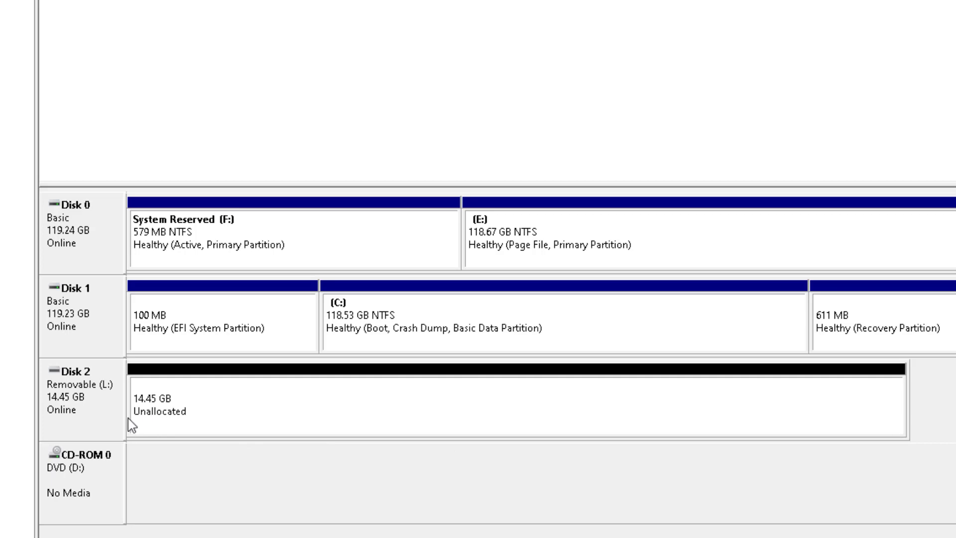
Start a new simple volume on Disk 2's unallocated space, keeping the default size and assigning drive letter G
{"action": "right_click", "coordinate": [420, 428]}
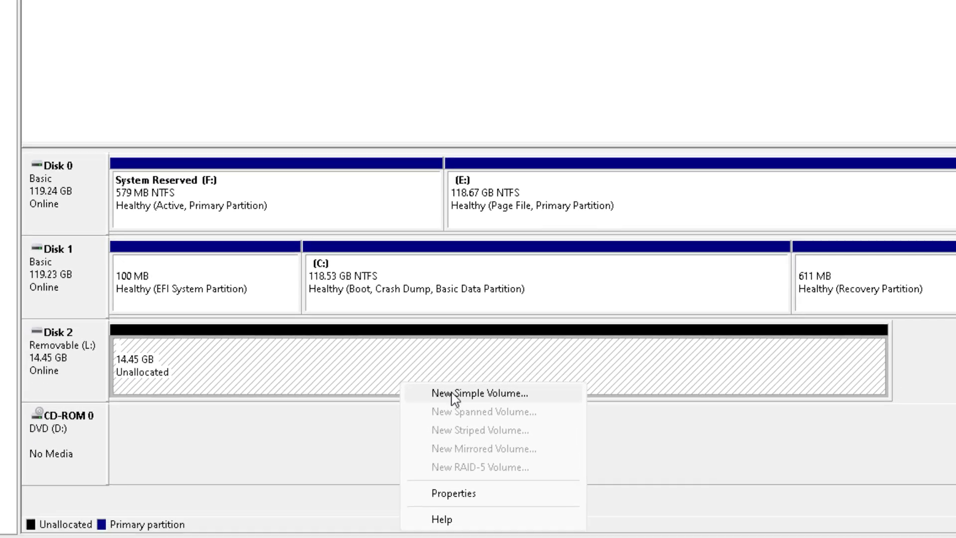
{"action": "left_click", "coordinate": [471, 432]}
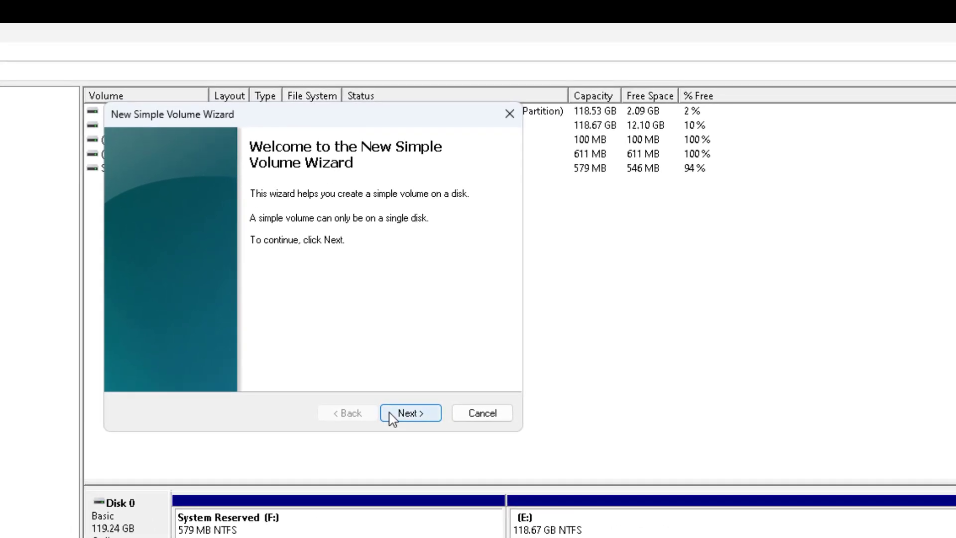
{"action": "left_click", "coordinate": [325, 68]}
{"action": "left_click", "coordinate": [391, 417]}
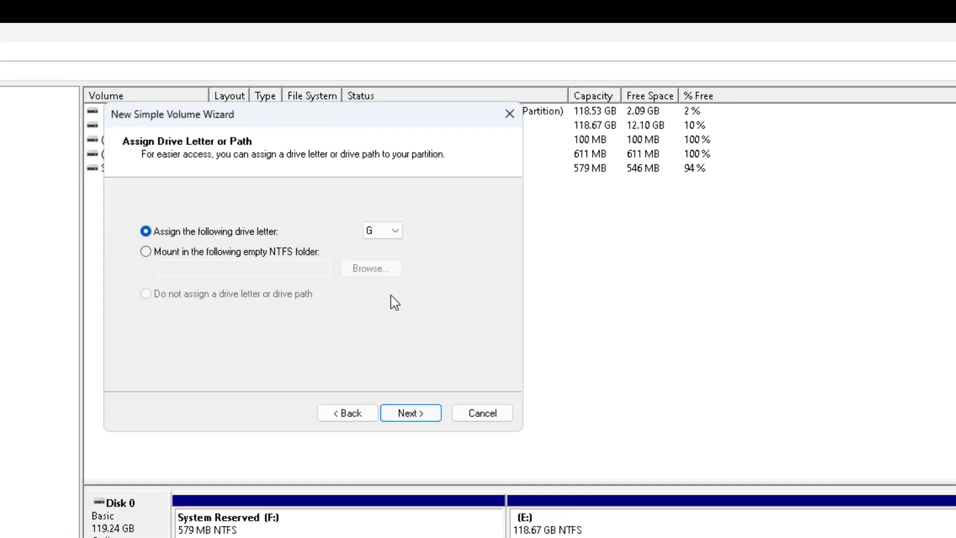
{"action": "left_click", "coordinate": [412, 416]}
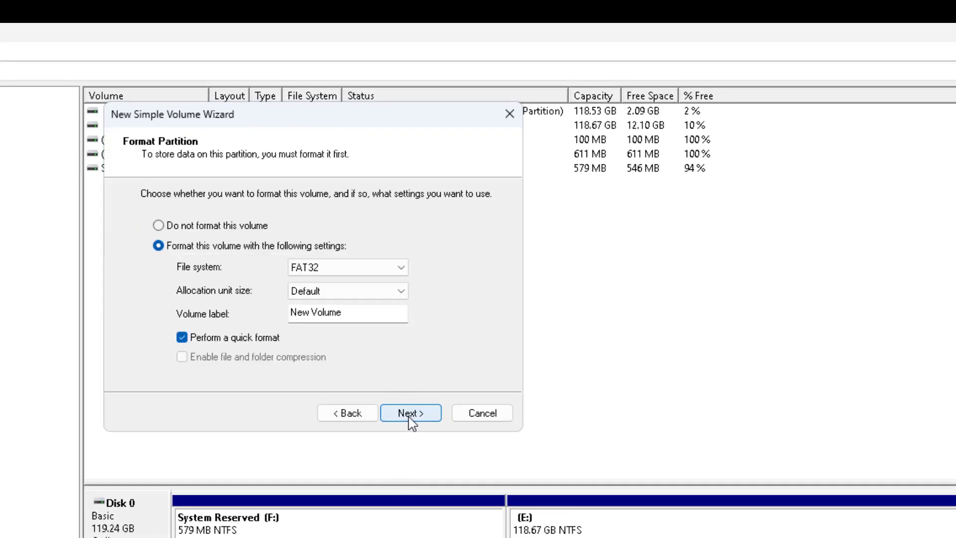
Format the new volume as NTFS with the label BASIC TECH TUBE, finish the wizard, and close the new drive's window
{"action": "left_click", "coordinate": [345, 269]}
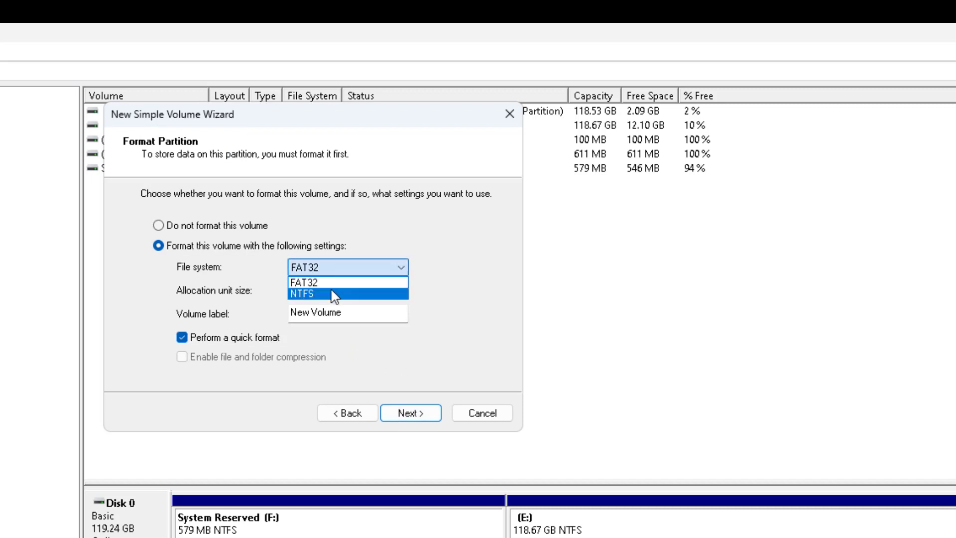
{"action": "left_click", "coordinate": [343, 294]}
{"action": "key", "text": "Tab"}
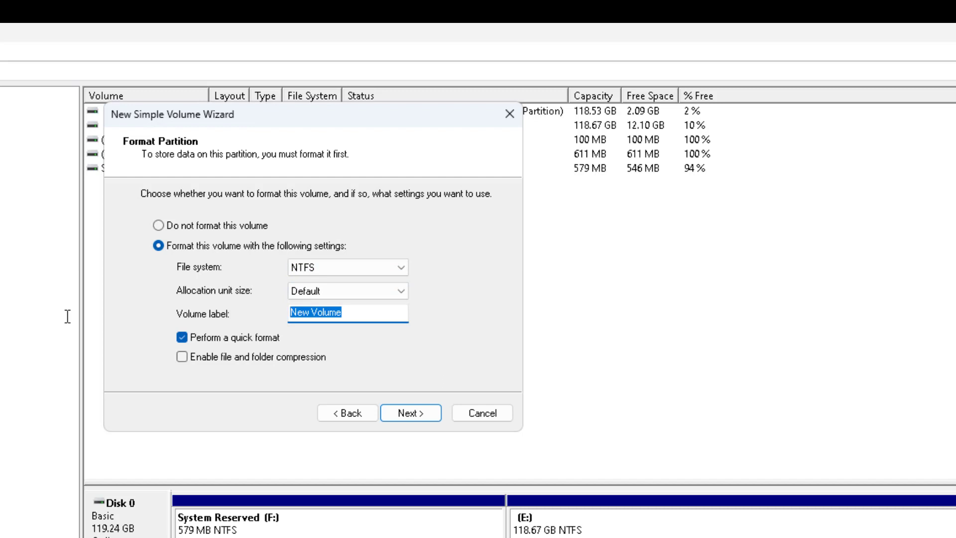
{"action": "type", "text": "BASIC TEC"}
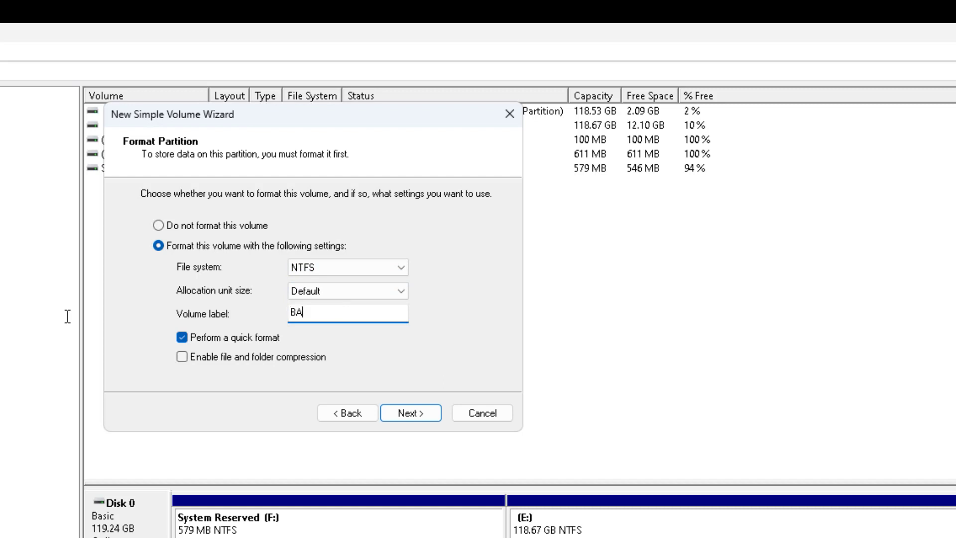
{"action": "type", "text": "H TUBE"}
{"action": "left_click", "coordinate": [434, 418]}
{"action": "left_click", "coordinate": [415, 289]}
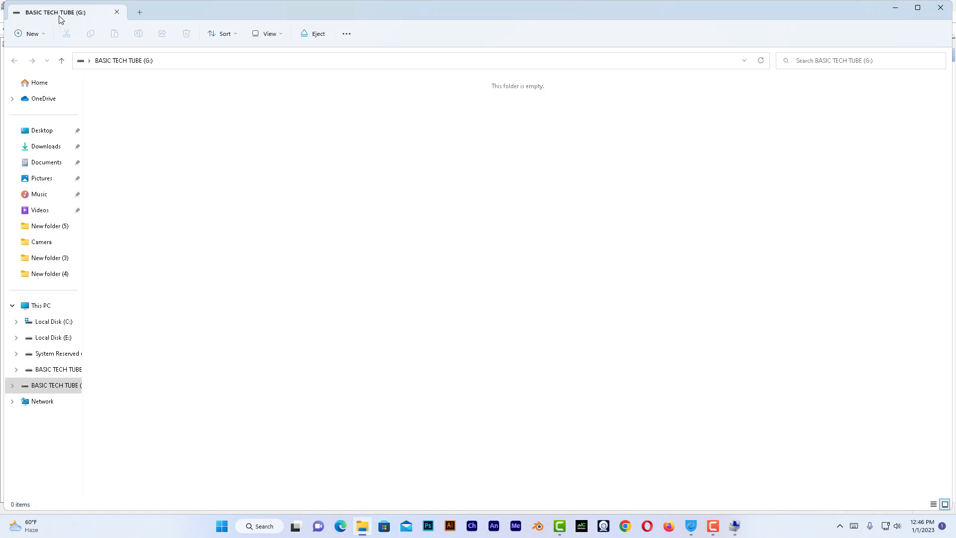
{"action": "left_click", "coordinate": [940, 10]}
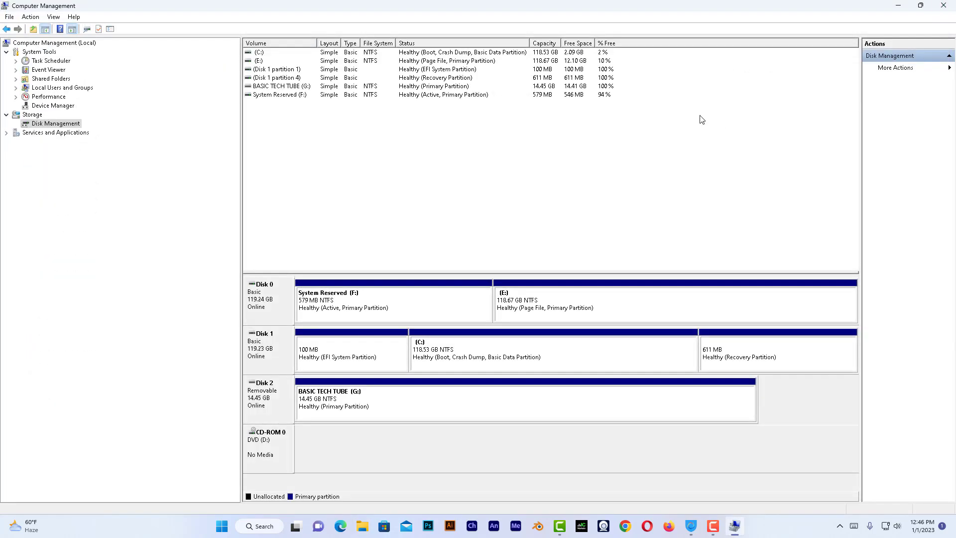
Minimize Computer Management, check the BASIC TECH TUBE (G:) drive in This PC, and return to Computer Management
{"action": "left_click", "coordinate": [900, 9]}
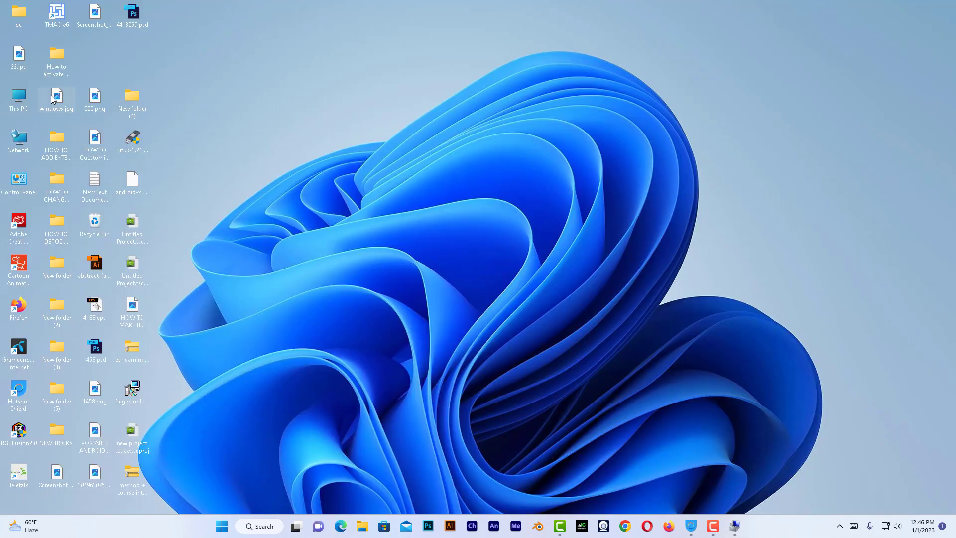
{"action": "double_click", "coordinate": [14, 105]}
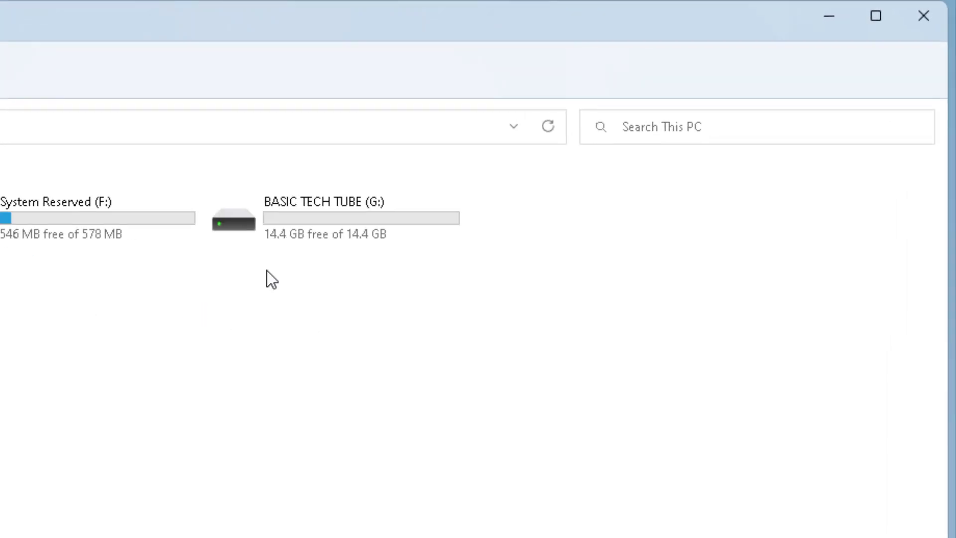
{"action": "left_click", "coordinate": [332, 230]}
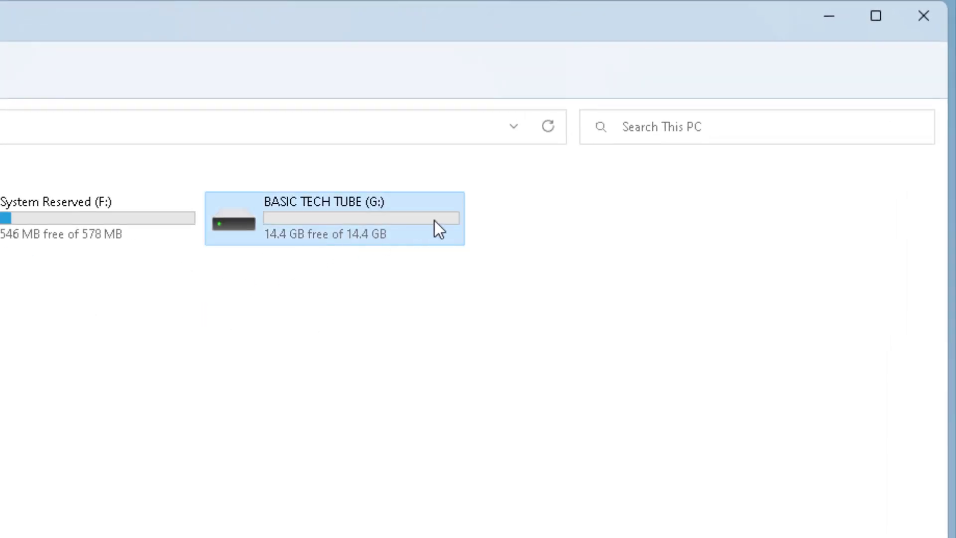
{"action": "left_click", "coordinate": [517, 373]}
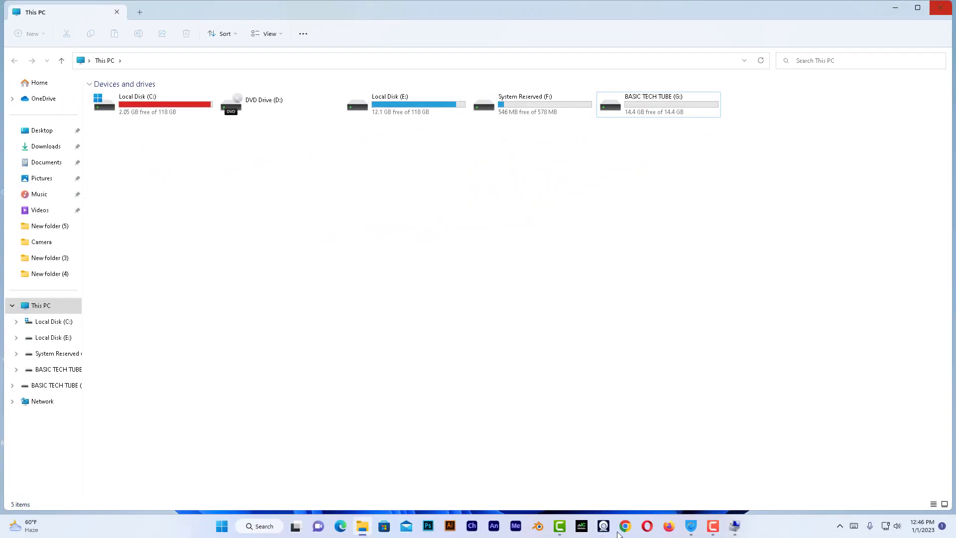
{"action": "left_click", "coordinate": [734, 528]}
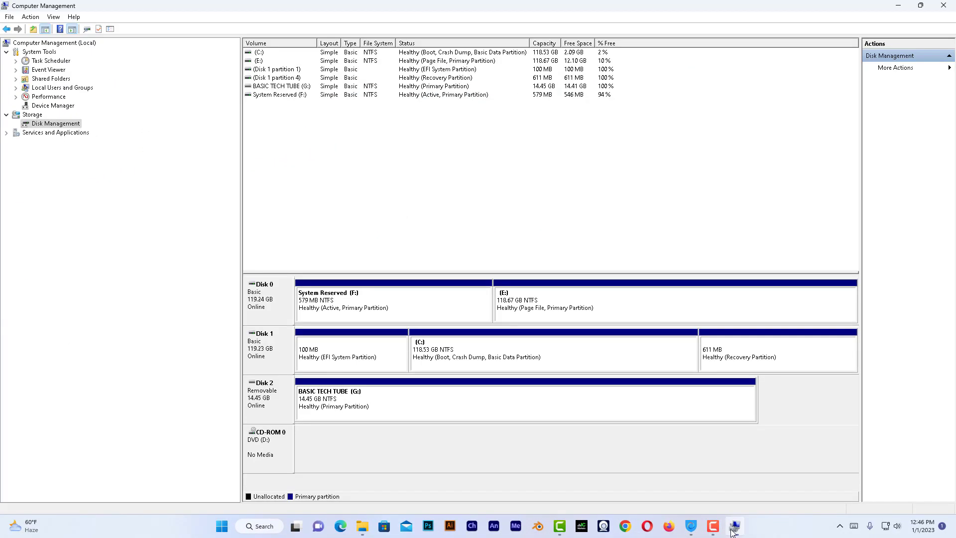